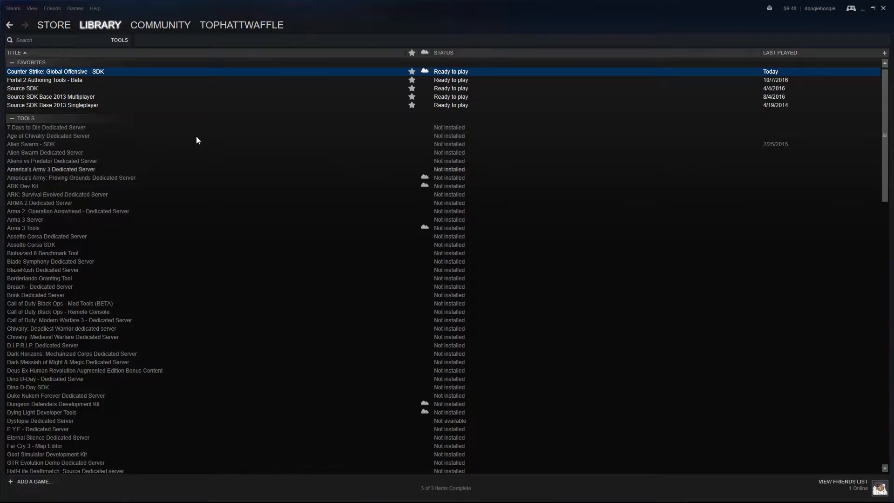
Start Hammer World Editor from the Counter-Strike: Global Offensive SDK and open the de_metro.vmf map
double_click(132, 72)
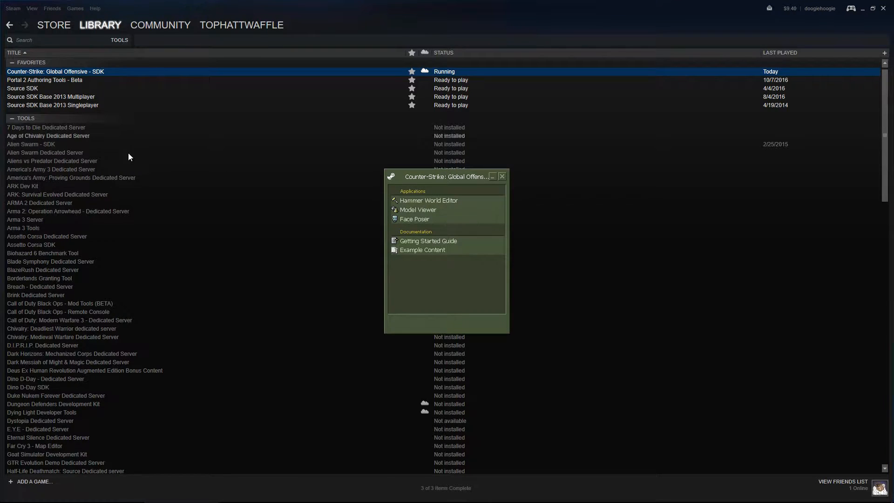
double_click(483, 201)
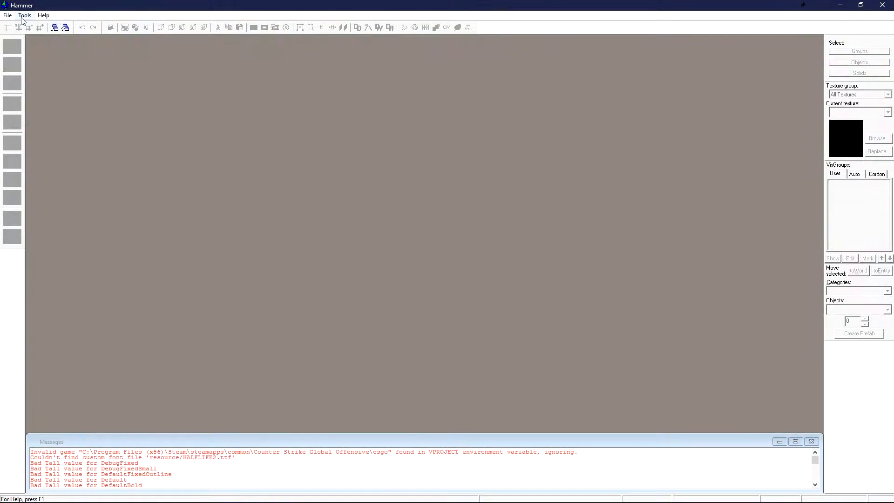
click(7, 15)
click(87, 50)
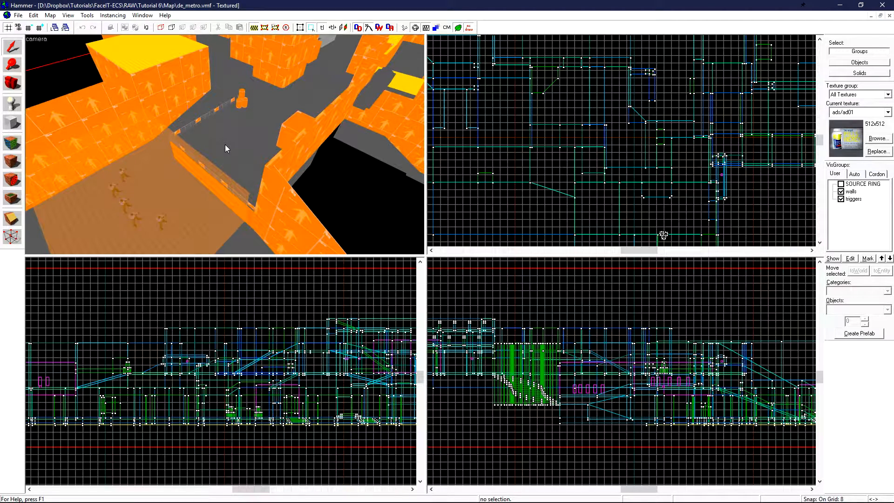
Place an info_player_terrorist entity on the grey floor of the fenced area near the player spawns
key(z)
key(d)
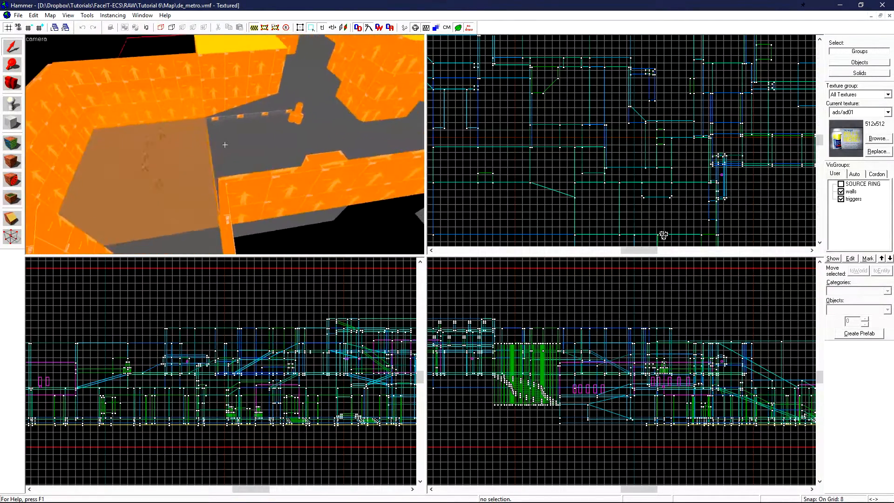
key(w)
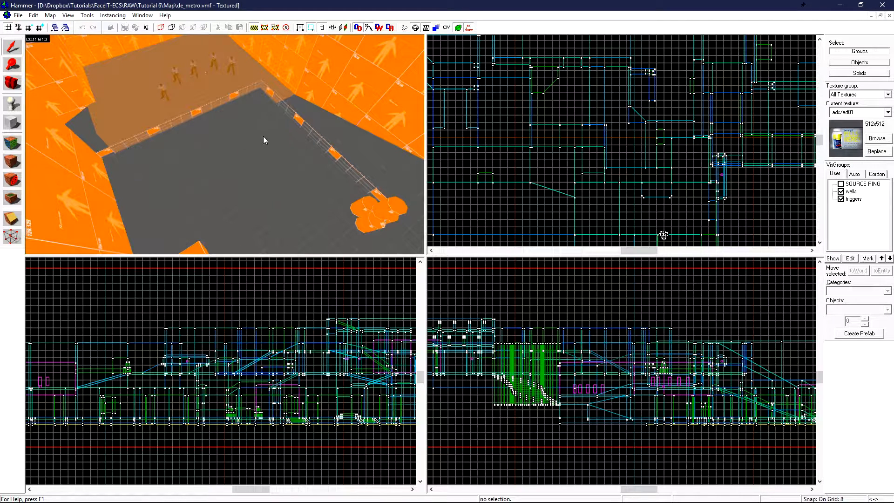
click(17, 109)
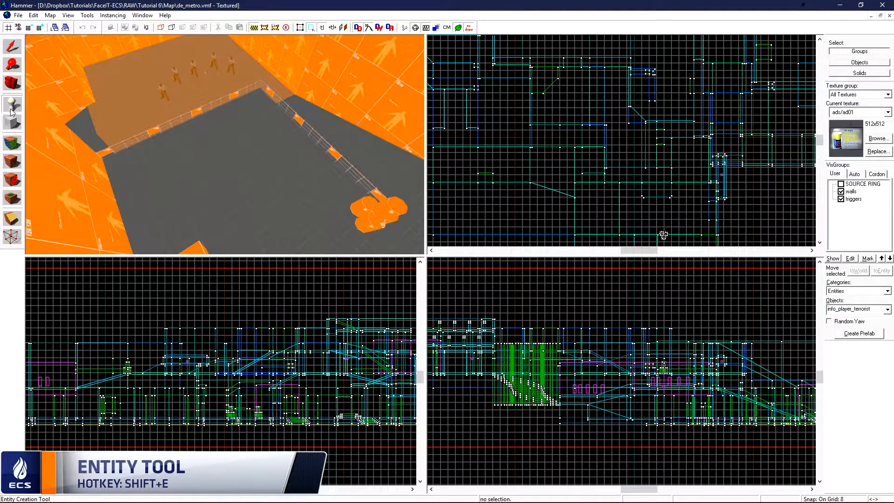
click(252, 138)
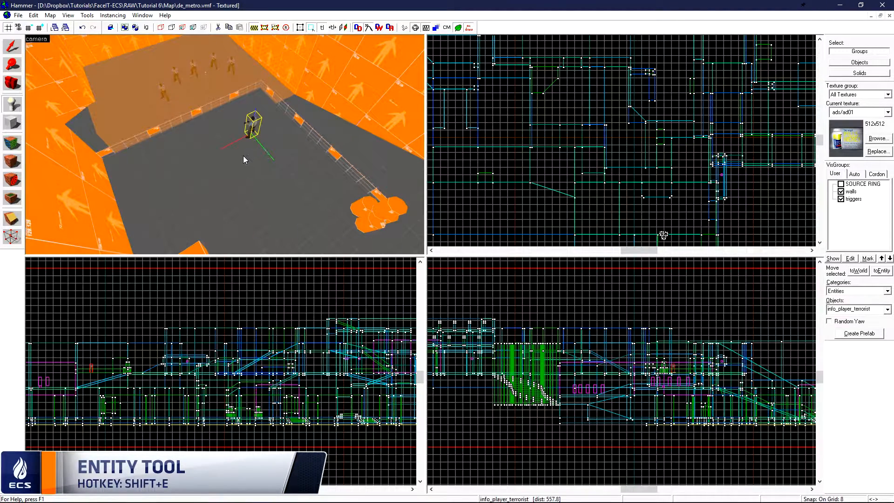
Change the class of the newly placed entity to prop_static and apply it
key(z)
key(w)
key(z)
key(shift+s)
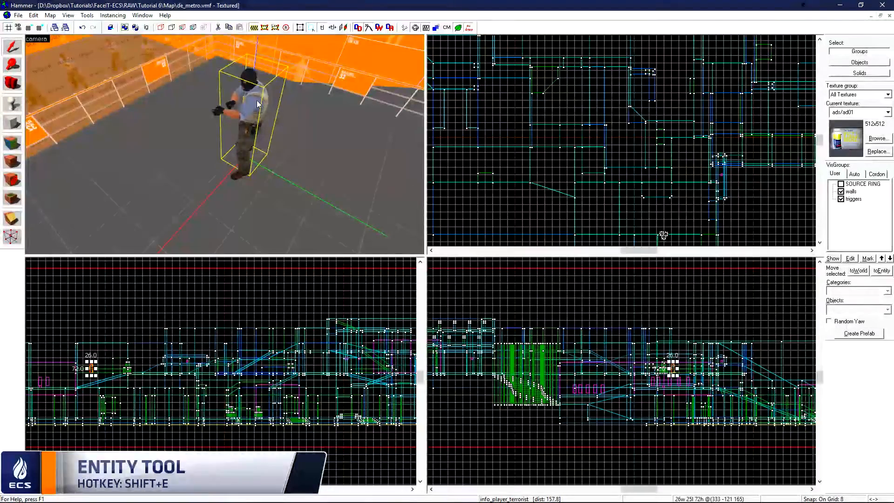
double_click(259, 104)
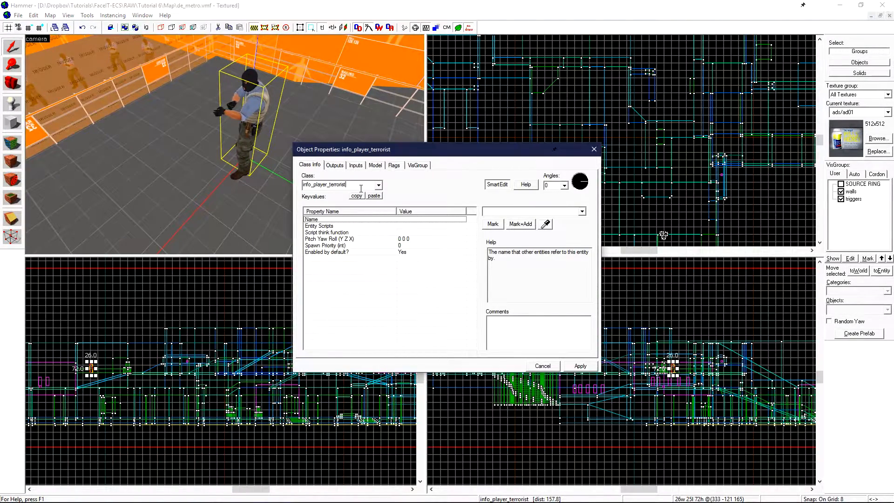
text(prop_stat)
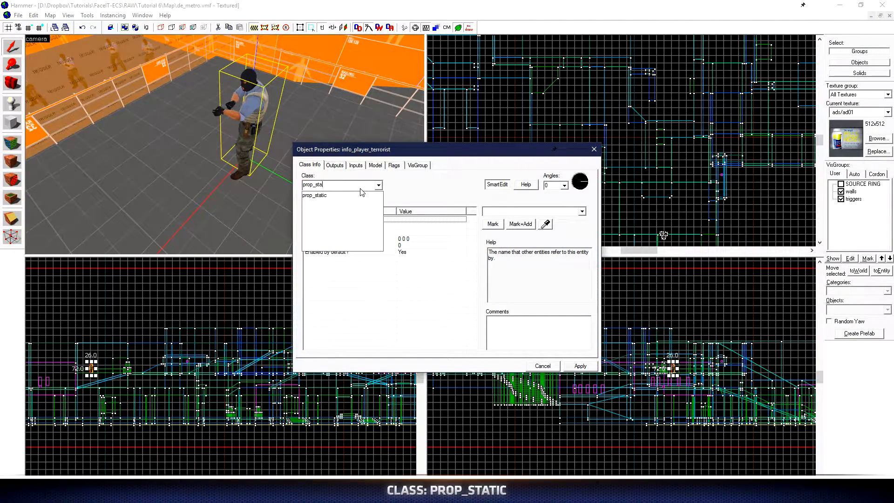
click(361, 194)
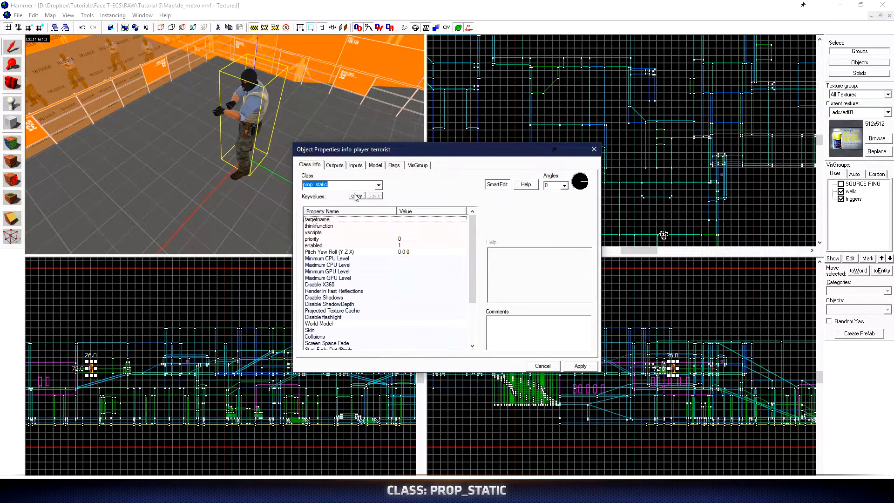
click(580, 365)
Open the model browser for the World Model property of the prop_static
click(247, 154)
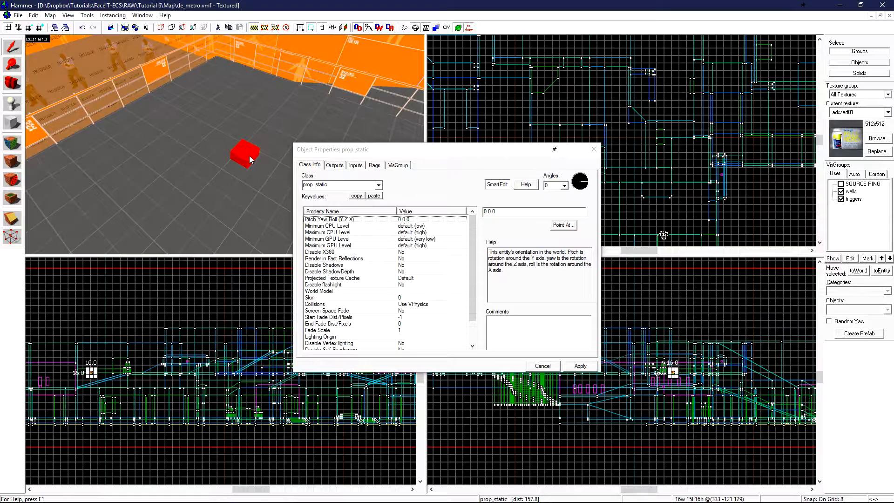
click(326, 290)
drag(474, 225, 474, 246)
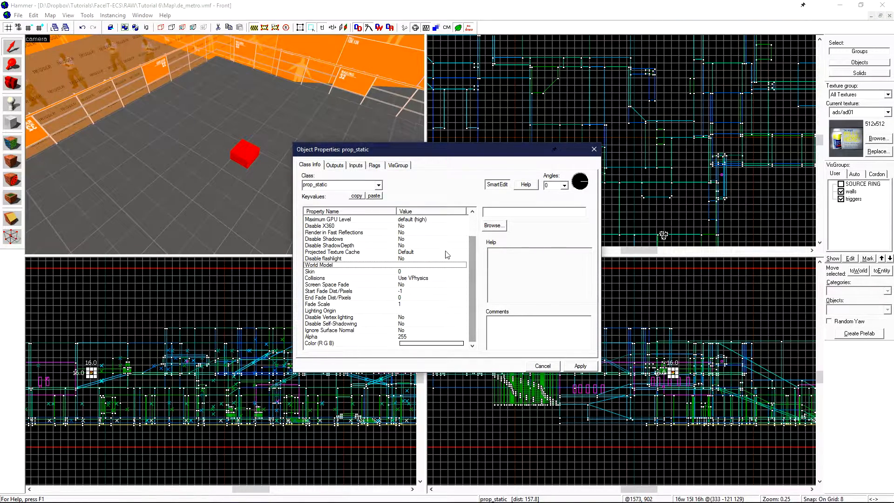
click(492, 226)
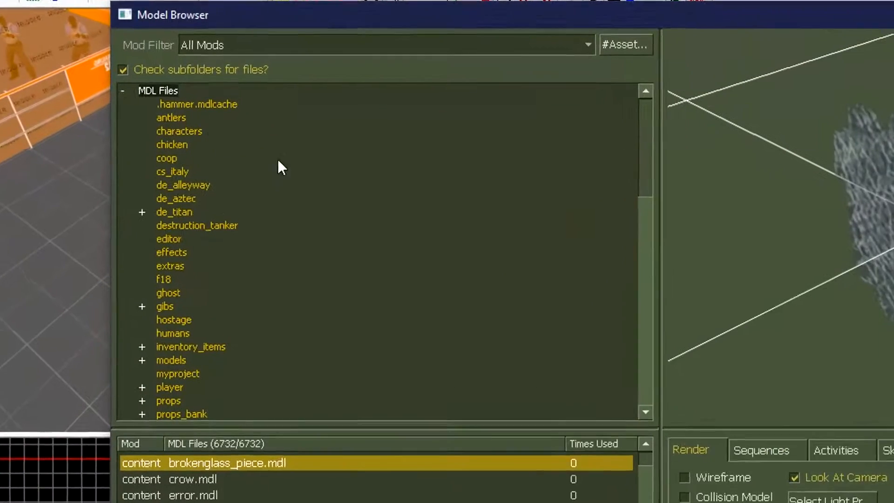
Examine the models in folders such as characters, coop, editor, f18 and ghost, and return to the full MDL Files list
drag(667, 147, 627, 126)
click(155, 92)
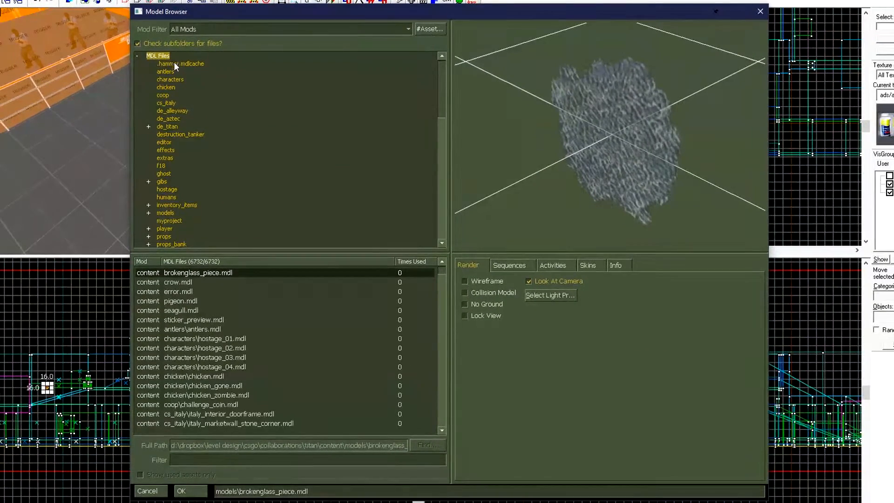
click(171, 80)
click(166, 95)
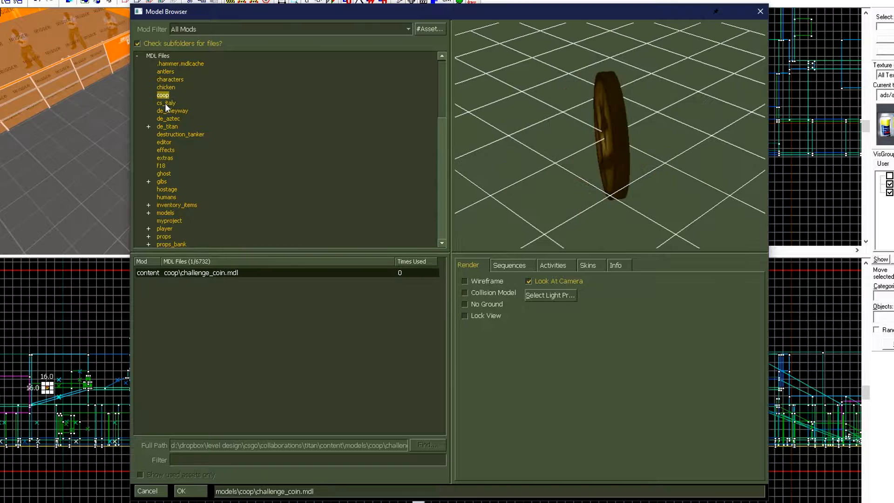
click(164, 136)
click(163, 143)
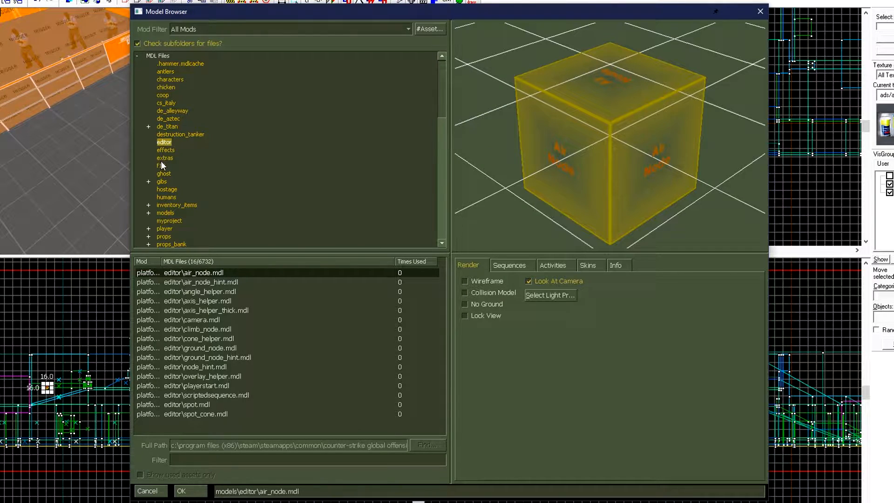
click(161, 167)
click(162, 175)
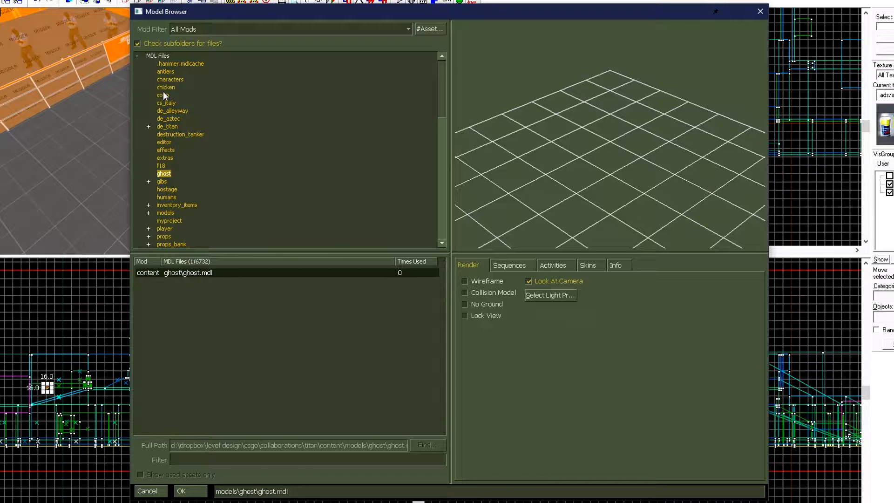
click(165, 58)
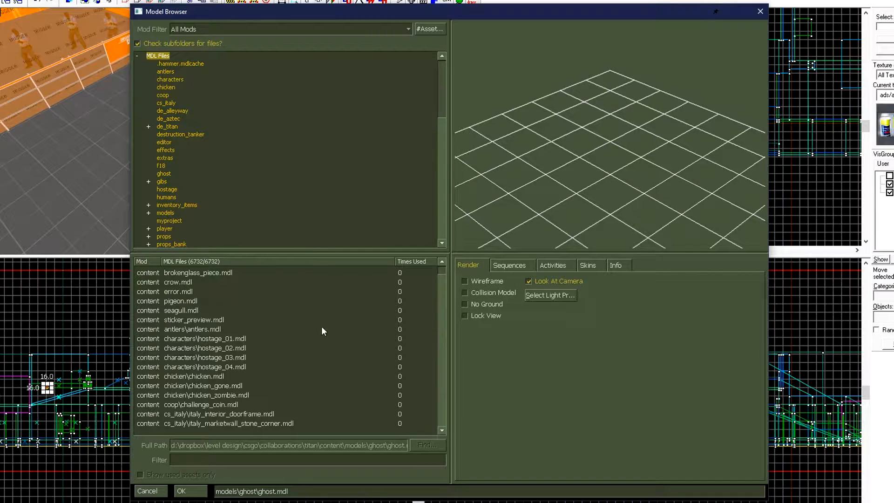
drag(442, 271, 274, 387)
Preview pigeon.mdl with the Wireframe, Collision Model and No Ground render options, and switch them off again
click(354, 301)
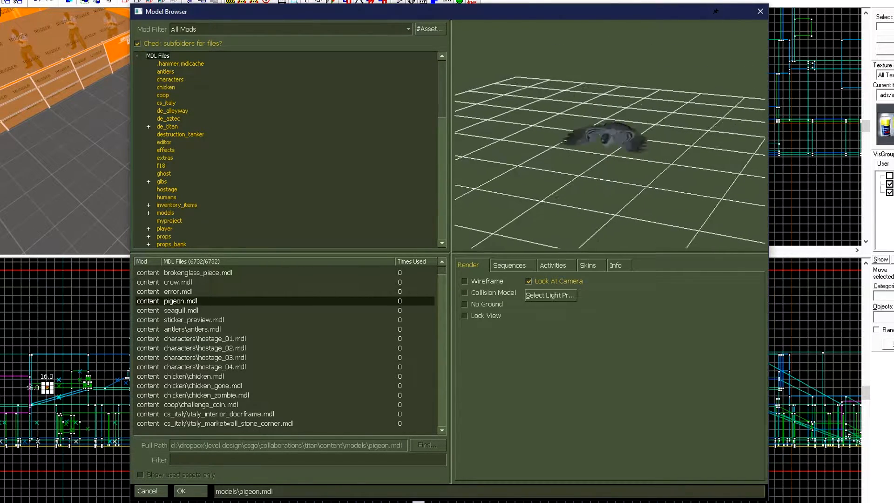
mouse_move(608, 109)
mouse_down()
mouse_move(619, 75)
mouse_move(615, 112)
mouse_move(607, 109)
mouse_up()
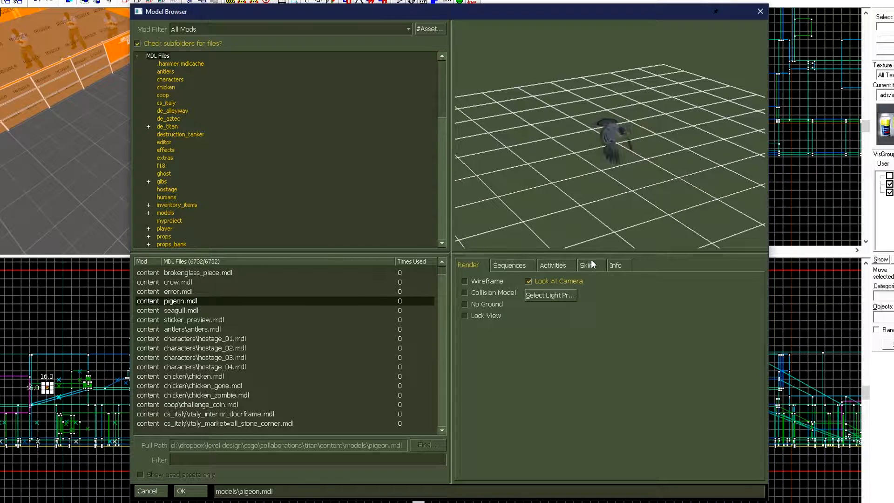
click(491, 280)
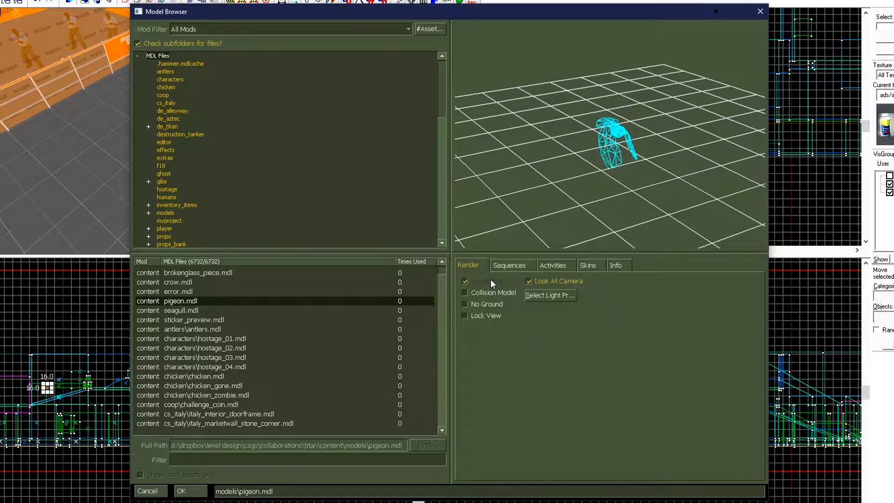
click(493, 292)
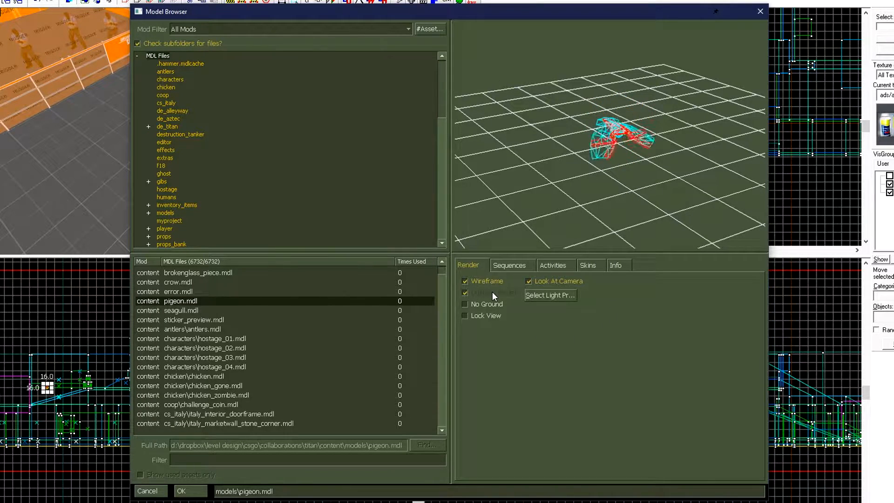
click(498, 303)
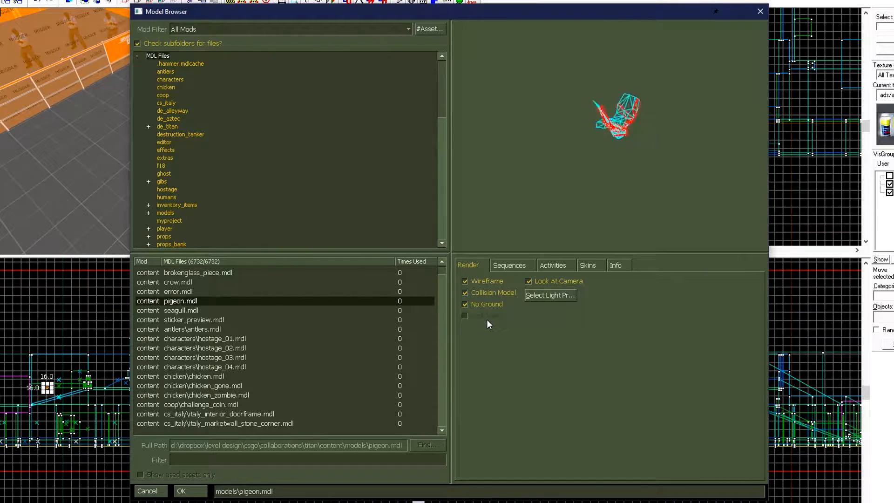
click(497, 306)
click(499, 280)
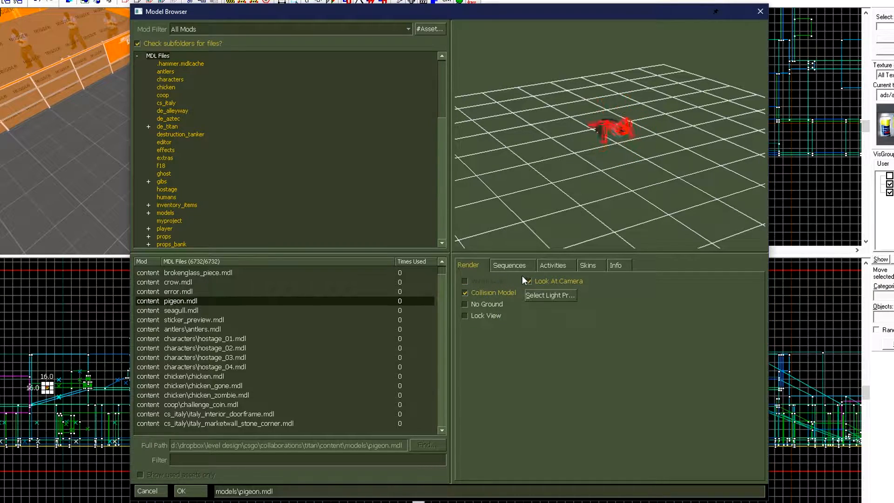
click(498, 294)
Preview the pigeon's Fly01 and Walk sequences up close, and inspect its skins and prop type information
click(501, 264)
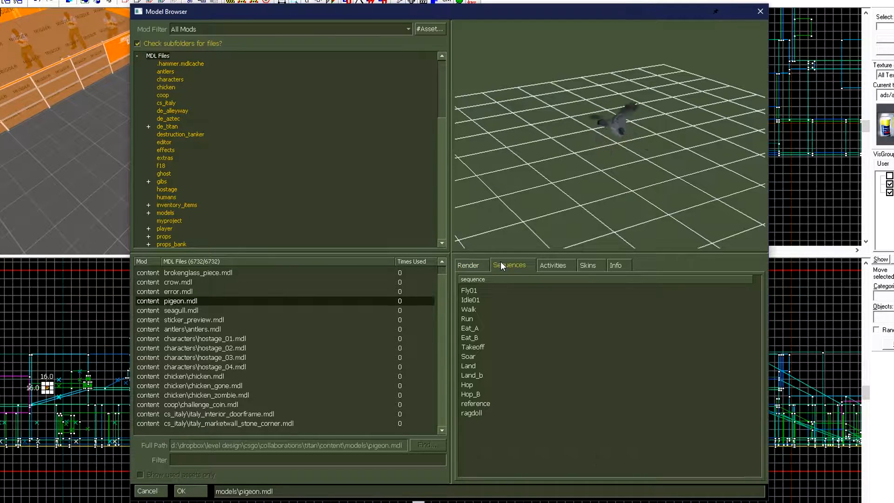
click(498, 290)
click(498, 308)
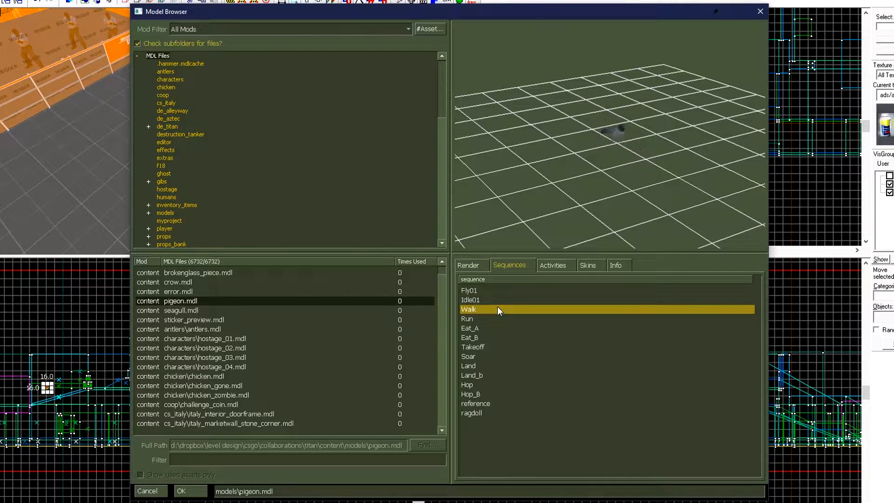
drag(597, 225, 619, 222)
right_drag(615, 186, 615, 140)
drag(615, 140, 559, 142)
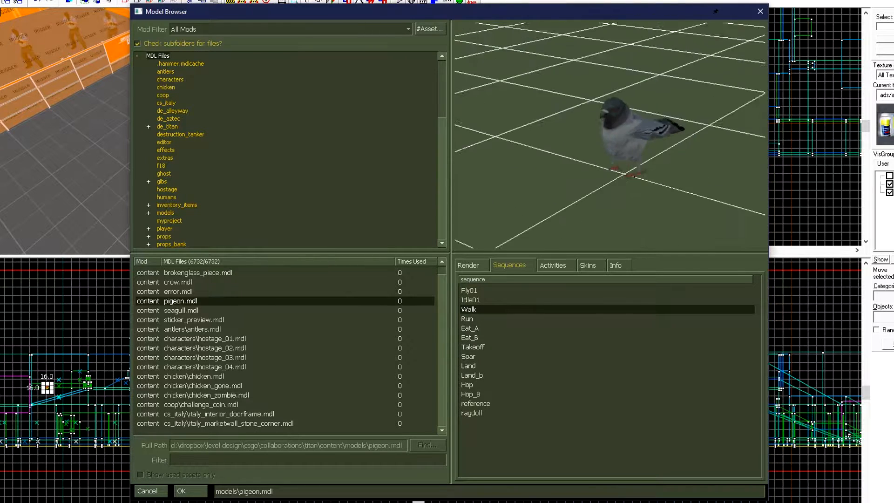
drag(666, 149, 642, 148)
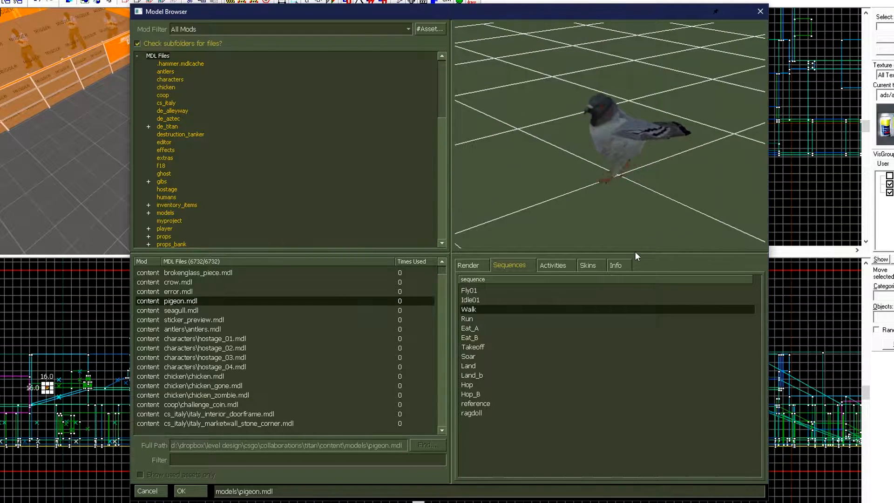
click(588, 265)
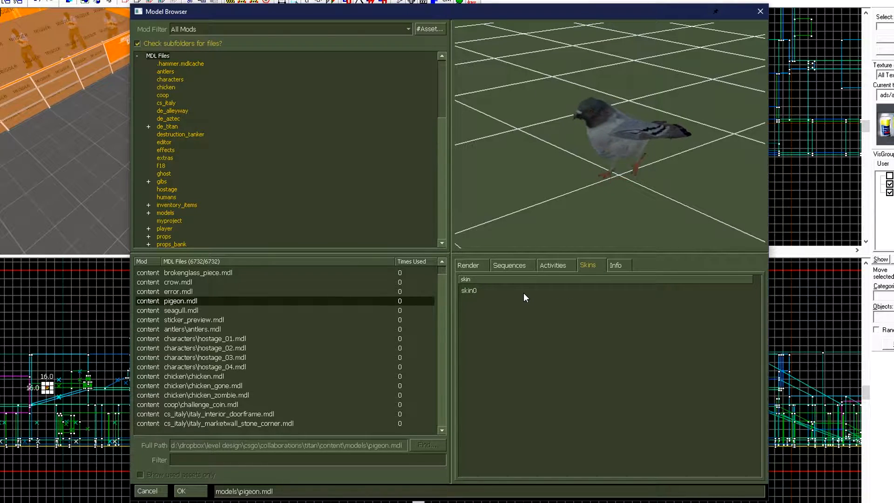
click(619, 265)
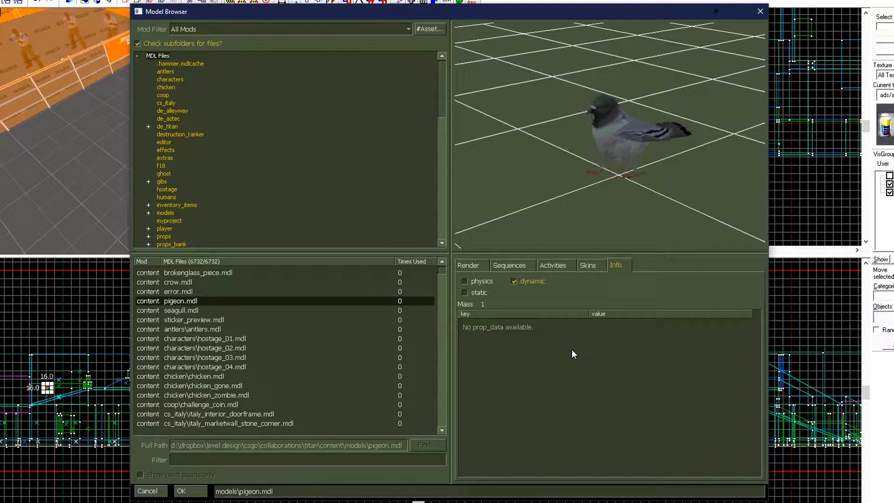
Filter the model list by "tree", browse the matching models and select props_foliage\urban_streettree01.mdl
click(384, 460)
text(tree)
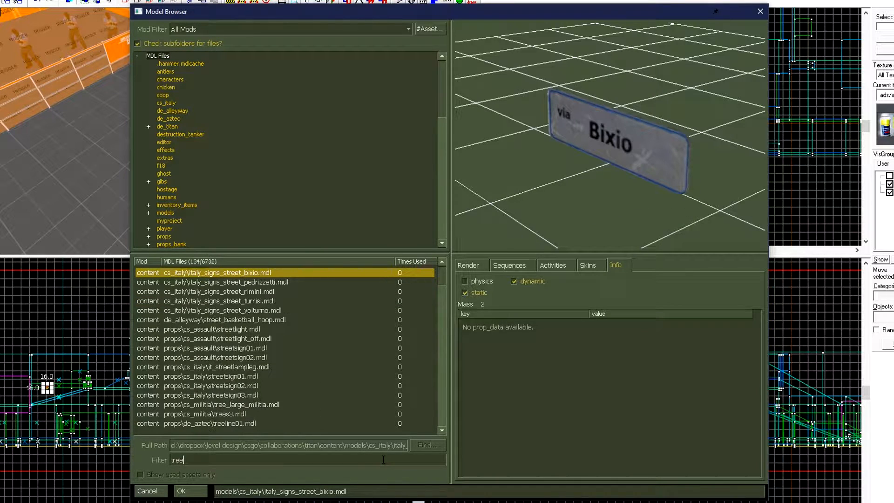
key(Down)
key(Down)
key(Down)
key(Down)
key(Down)
key(Down)
key(Down)
key(Down)
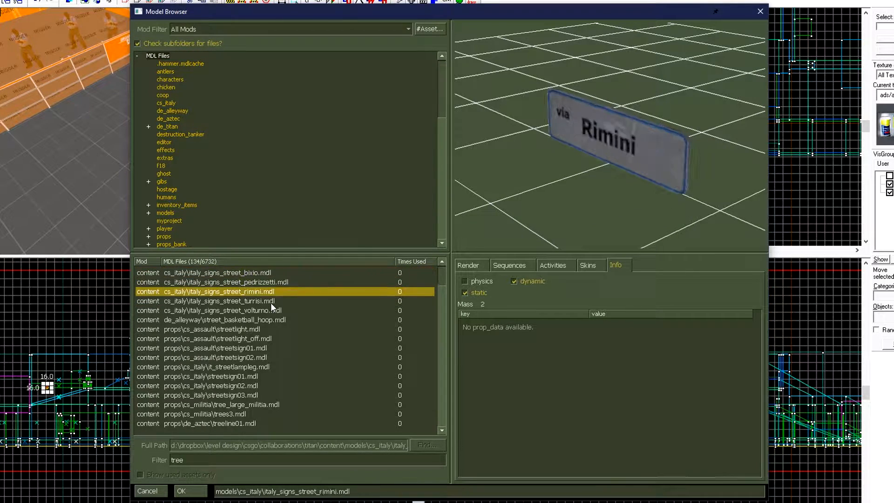
key(Down)
key(Down)
key(Down)
key(Down)
key(Down)
key(Down)
key(Down)
key(Down)
key(Down)
key(Down)
key(Down)
key(Down)
key(Down)
key(Down)
key(Down)
key(Down)
key(Down)
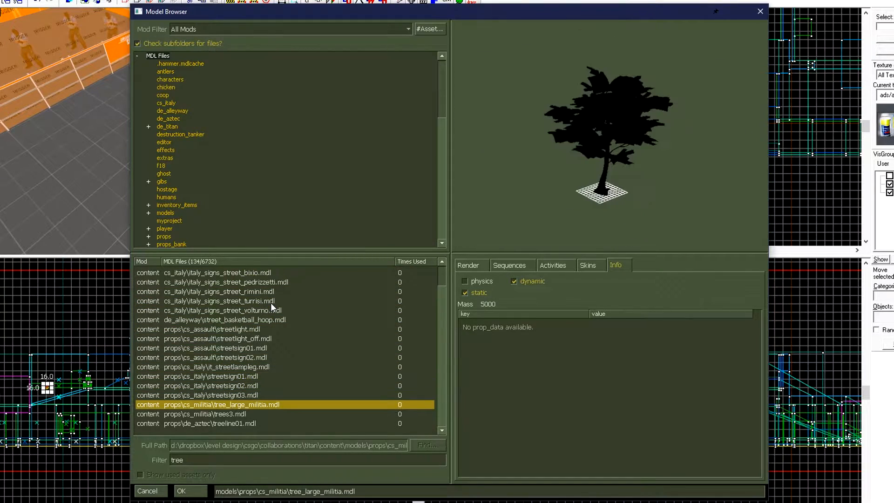
key(Down)
key(Down)
key(Down)
key(Down)
key(Down)
key(Down)
key(Down)
key(Down)
key(Down)
key(Down)
key(Down)
key(Down)
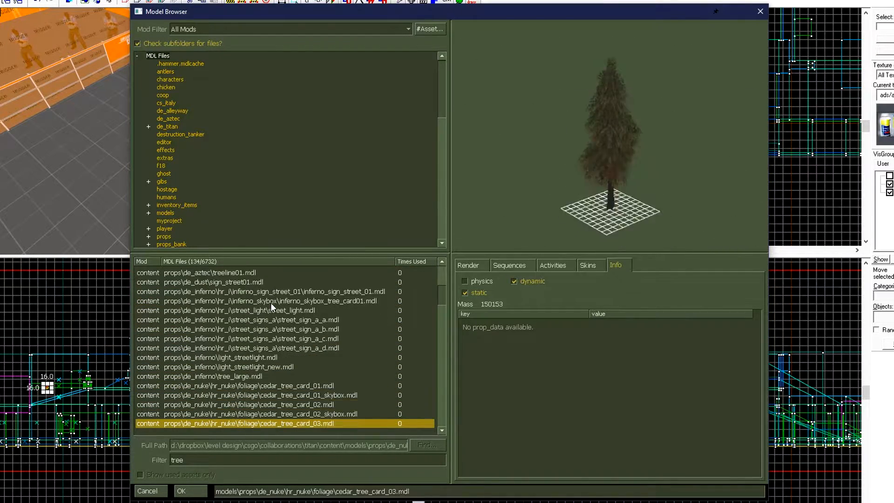
click(195, 310)
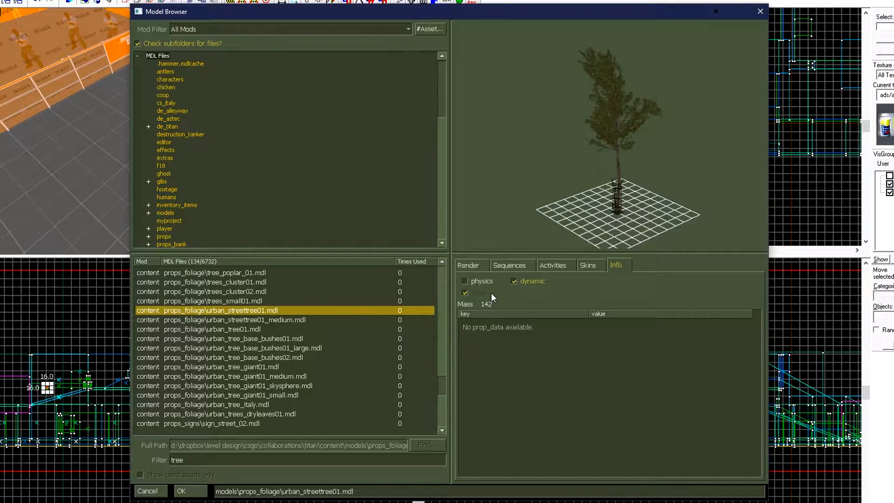
Preview the street tree's collision model and apply urban_streettree01.mdl as the prop_static's World Model
click(477, 268)
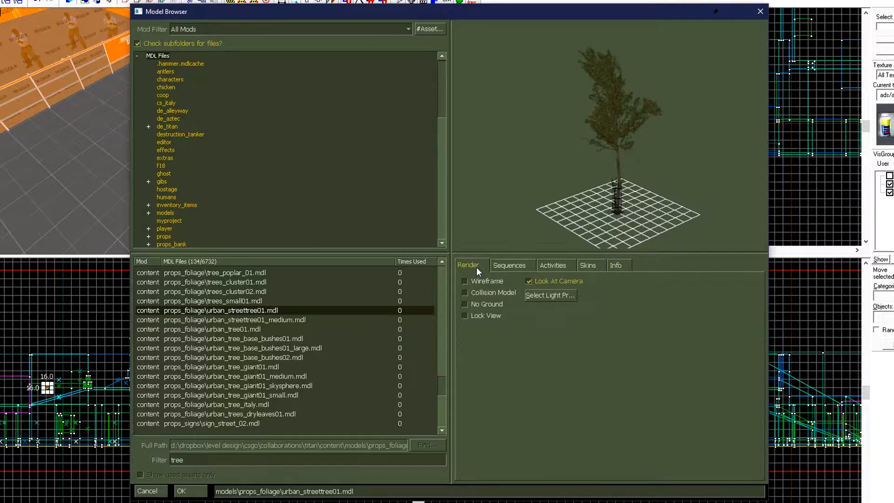
click(500, 293)
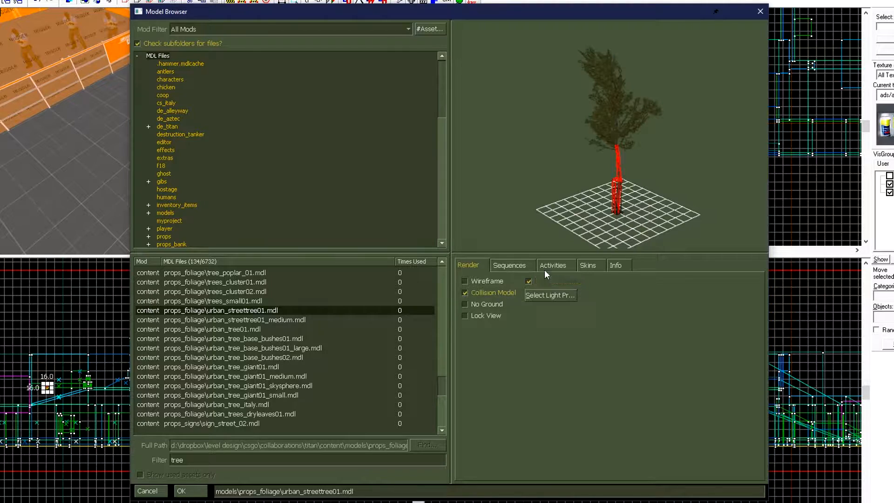
drag(603, 205, 617, 224)
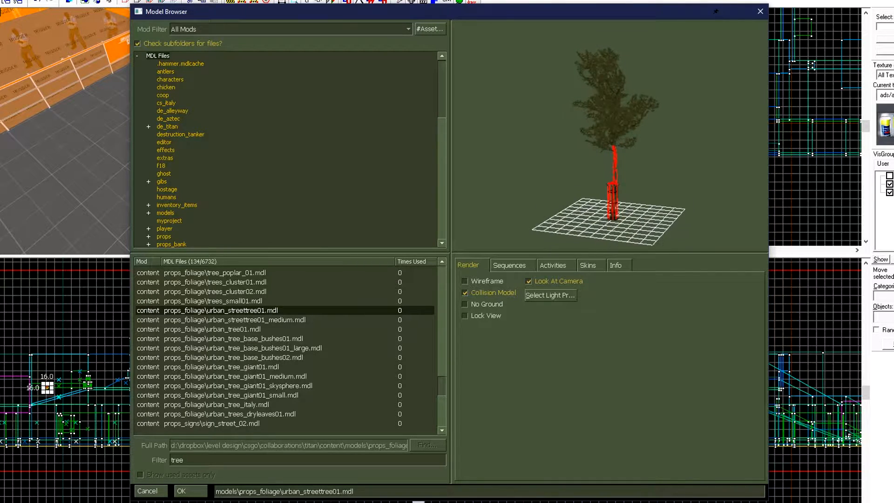
click(191, 492)
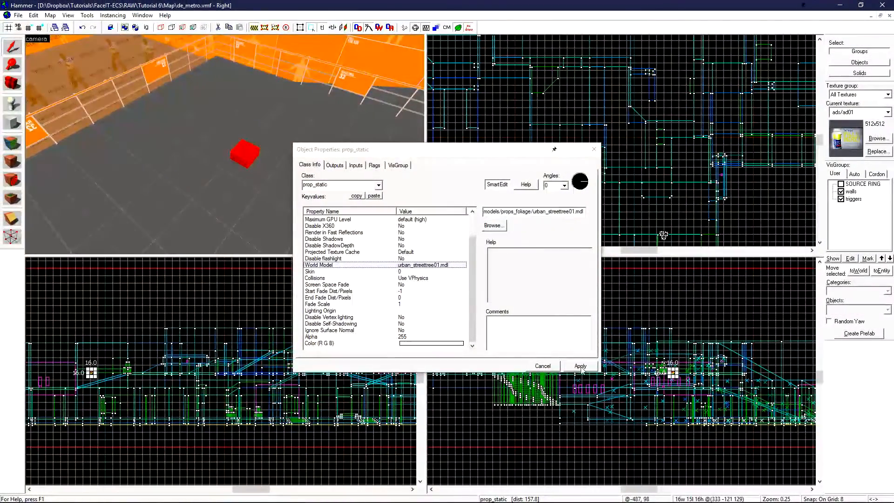
click(581, 366)
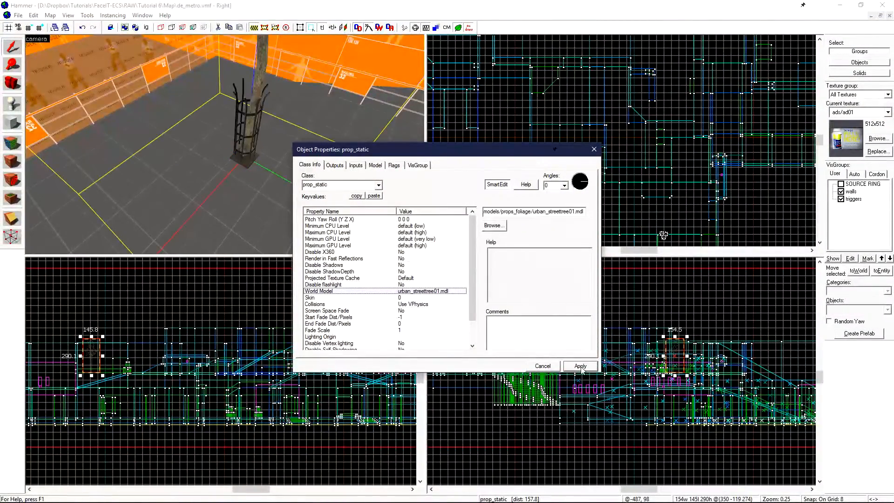
Move the tree prop into the corner of the railings with its base on the floor
key(z)
key(z)
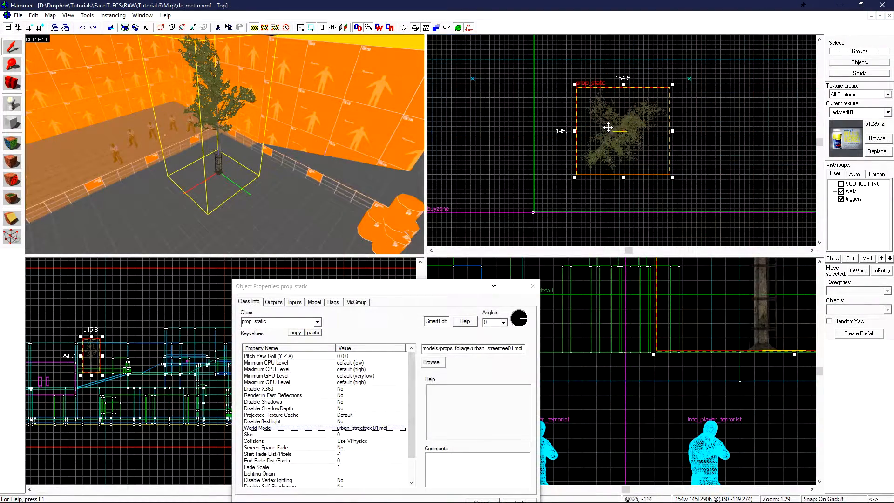
drag(608, 127, 575, 163)
scroll(645, 343, up, 5)
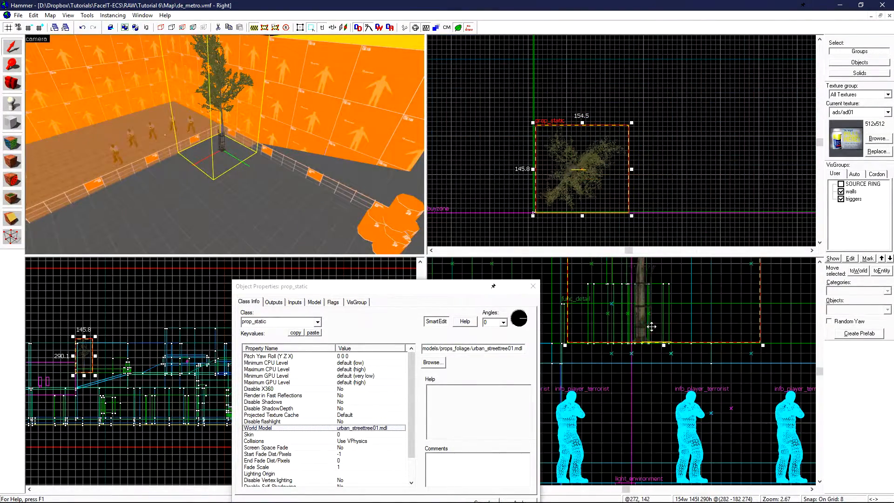
scroll(645, 344, up, 3)
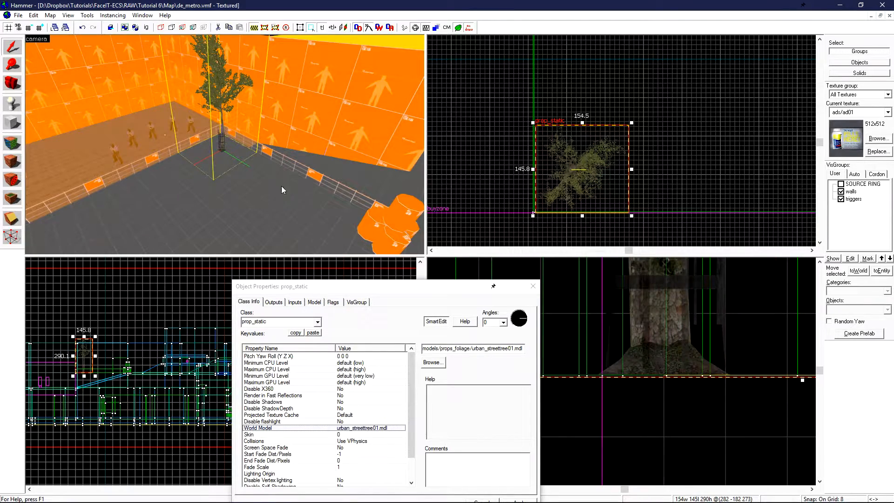
scroll(225, 148, up, 3)
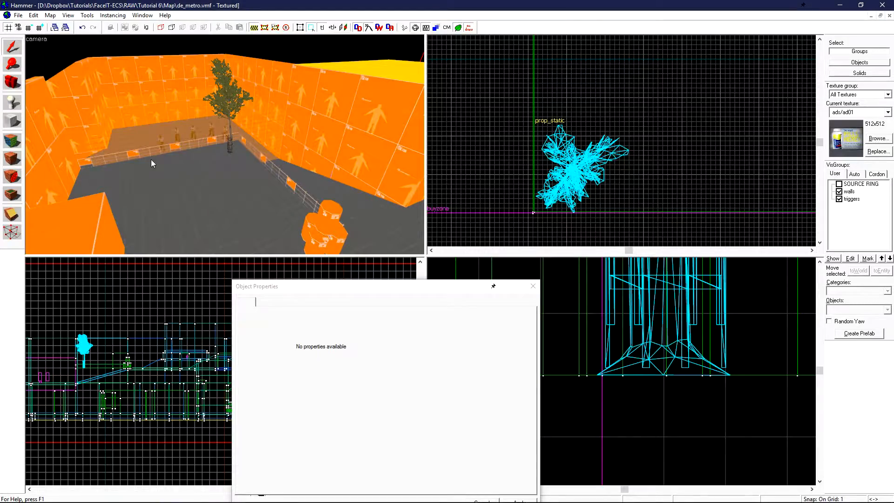
scroll(200, 153, up, 6)
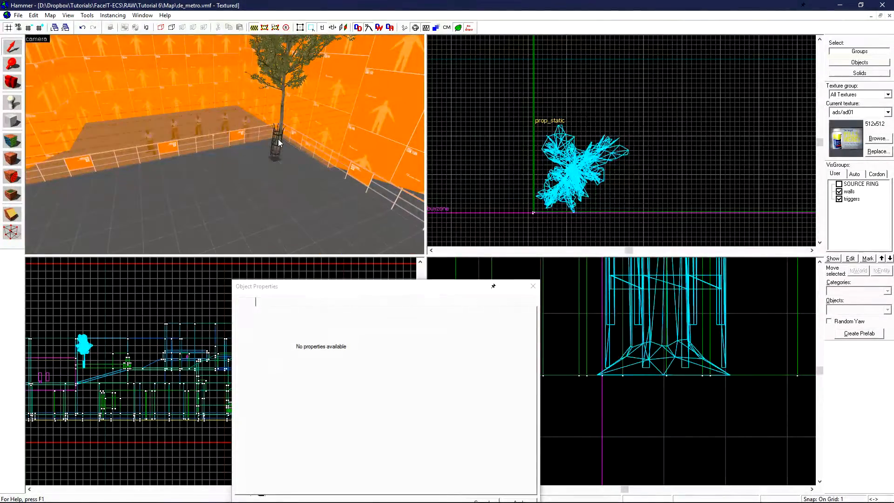
Duplicate the tree prop and place the copy farther along the railing
click(279, 139)
scroll(686, 124, down, 2)
scroll(605, 139, up, 2)
scroll(559, 154, down, 1)
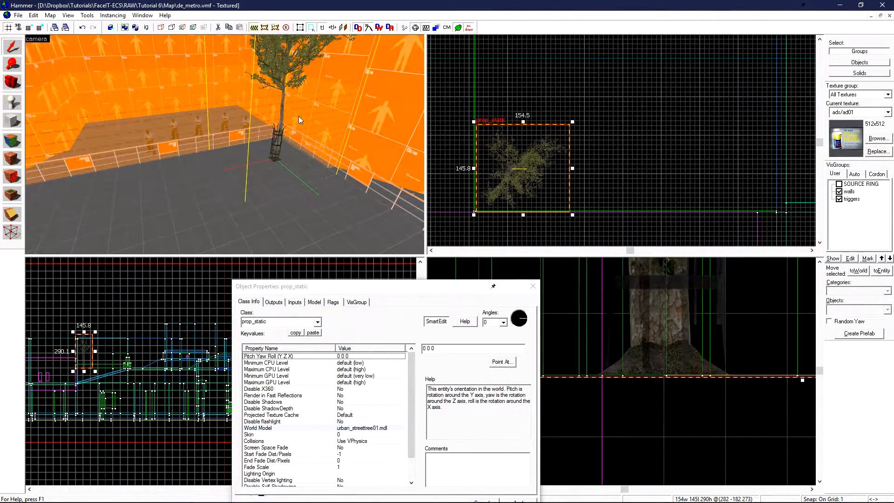
shift+drag(291, 113, 136, 174)
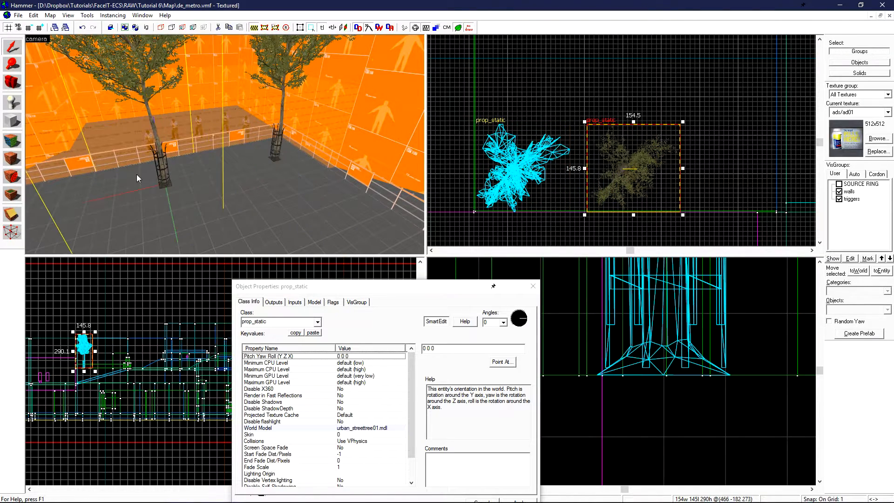
Change the copied prop's World Model to props_urban\bench001.mdl, filtering the models by "bench", and close its properties
drag(363, 286, 393, 149)
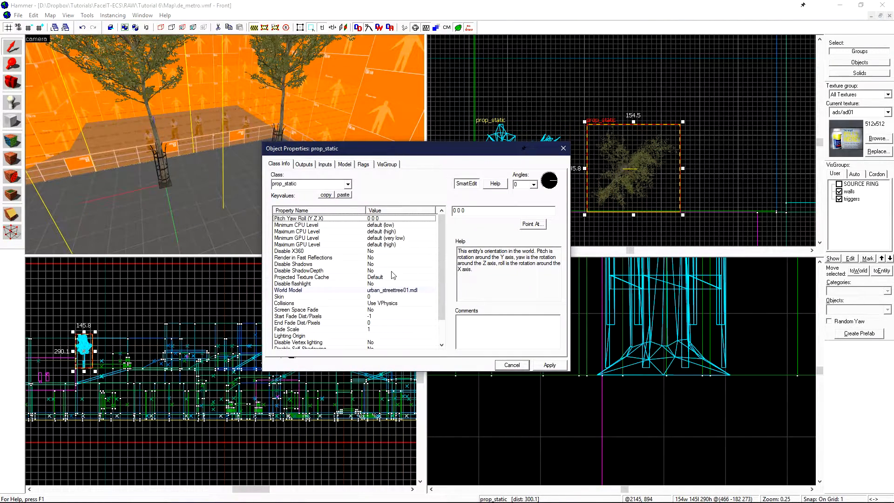
double_click(377, 290)
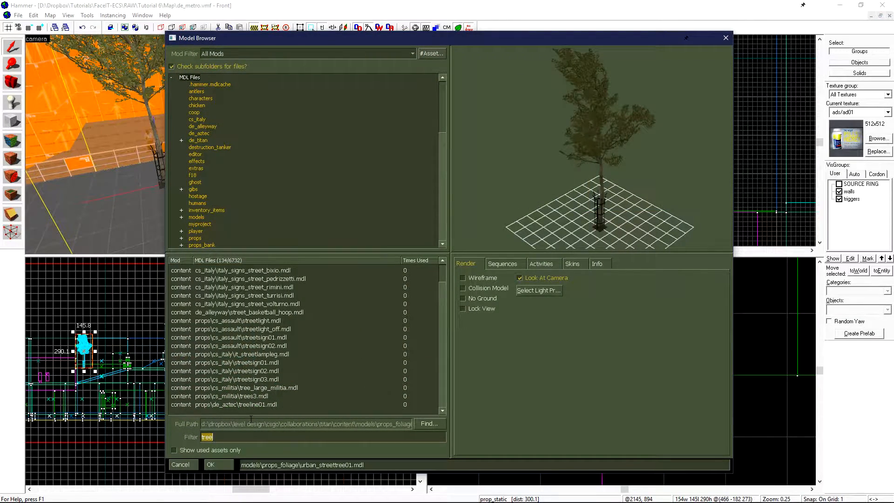
text(bench)
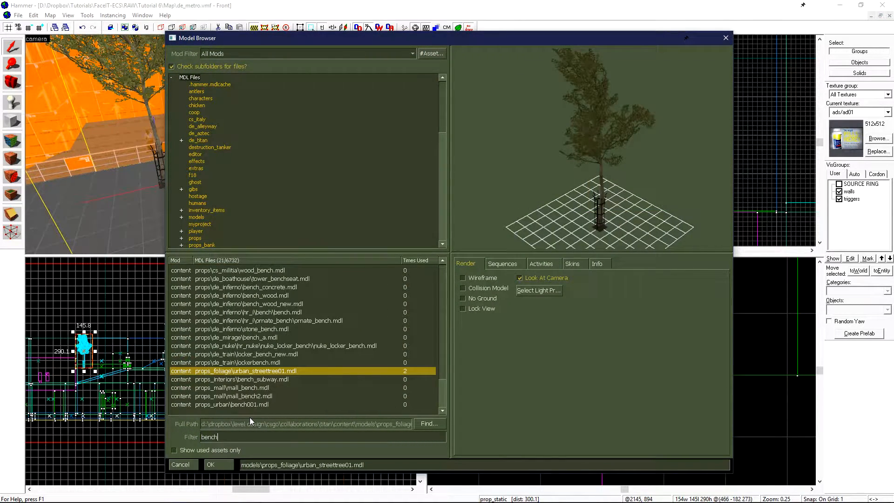
key(Up)
key(Up)
key(Up)
key(Up)
key(Up)
key(Up)
key(Down)
key(Down)
key(Down)
key(Down)
key(Down)
key(Down)
key(Down)
key(Down)
key(Down)
key(Down)
key(Up)
key(Up)
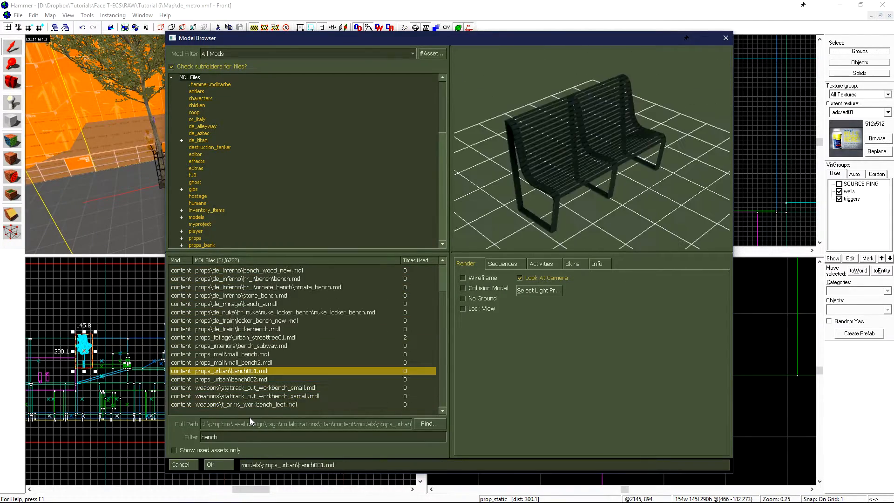
click(222, 465)
click(550, 365)
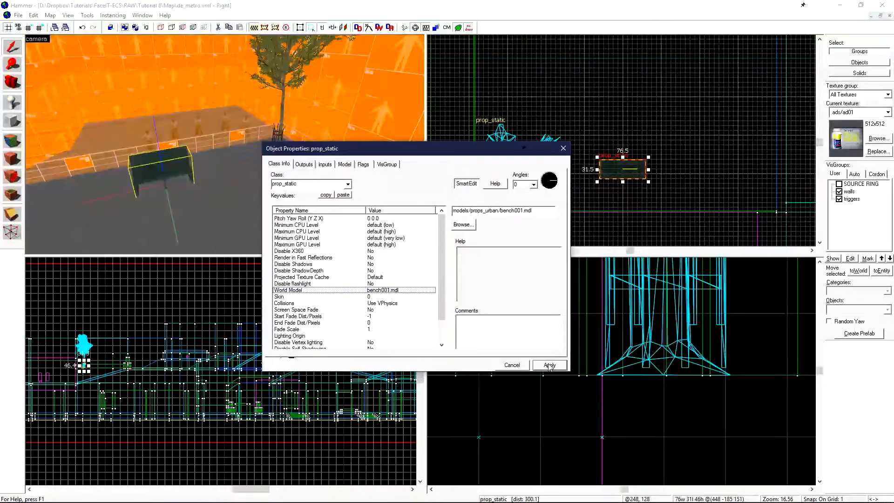
click(512, 366)
Move the bench against the railing near the end farthest from the tree
key(z)
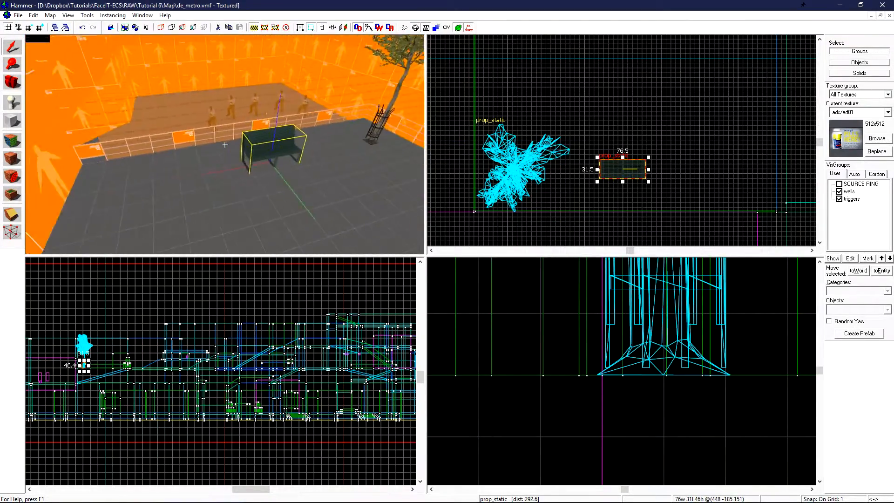
key(z)
scroll(589, 105, down, 1)
scroll(592, 154, up, 3)
shift+drag(592, 154, 728, 174)
Set the grid size to 128 and duplicate the bench three times along the railing toward the tree
key(bracketright)
key(bracketright)
key(bracketright)
key(bracketright)
key(bracketright)
key(bracketright)
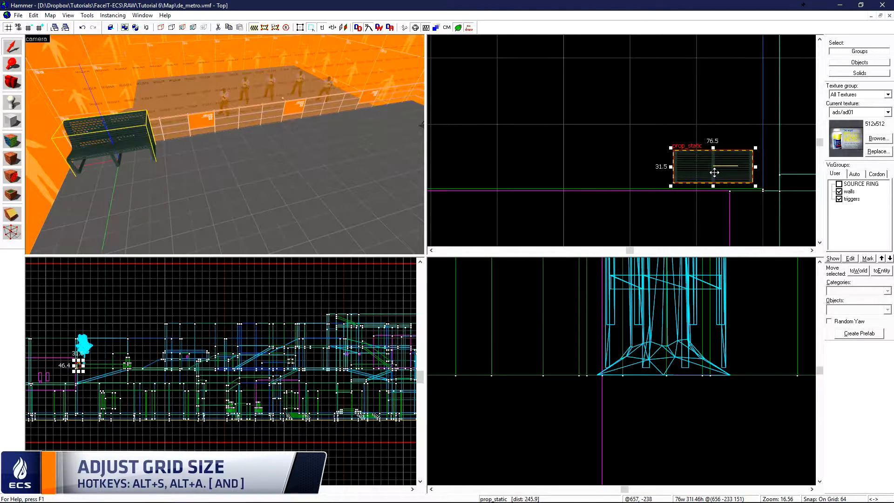
key(shift+Left)
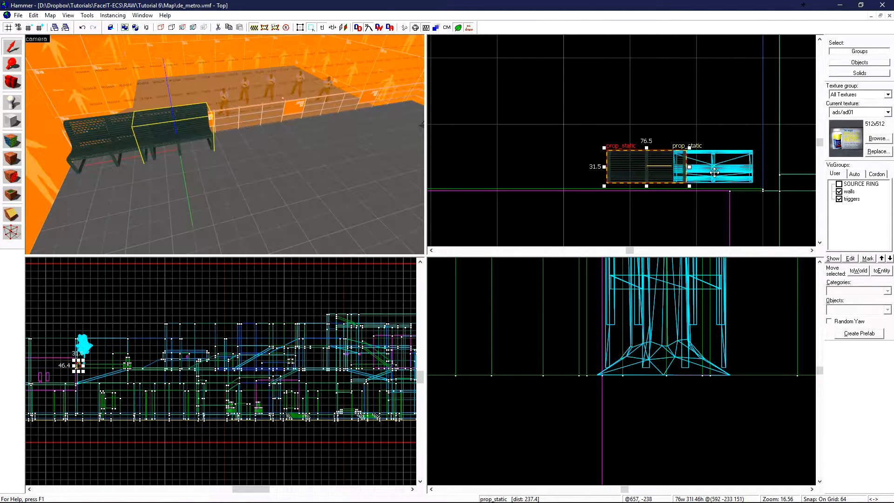
key(ctrl+z)
key(bracketright)
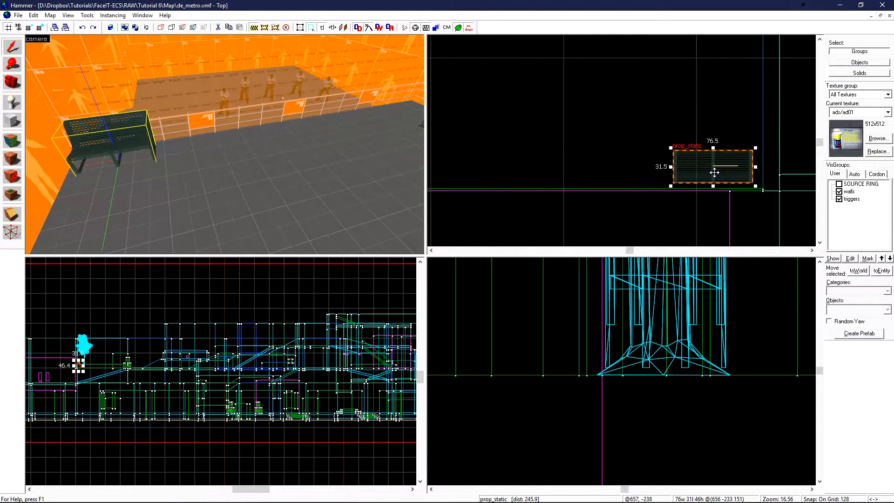
key(shift+Left)
key(shift+Left)
key(shift+Left)
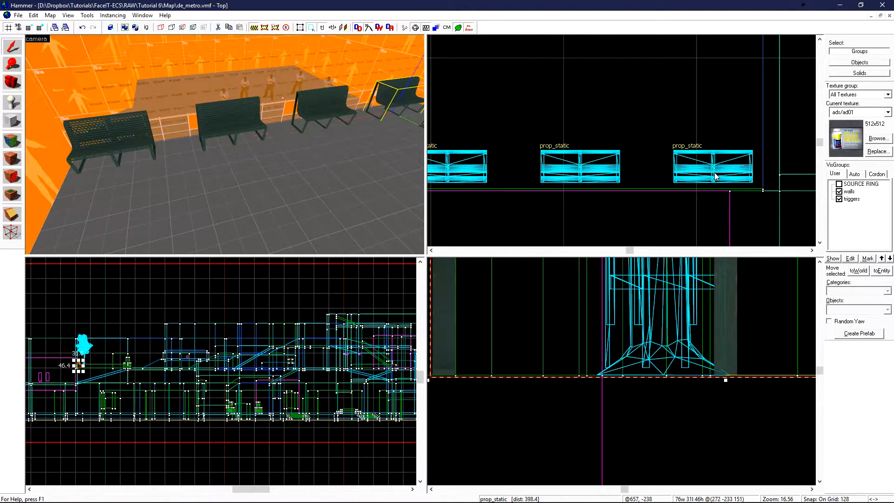
Reduce the grid size to 32, rotate the last bench 90 degrees and move it beside the adjoining railing past the tree
key(z)
key(d)
key(z)
scroll(674, 183, down, 6)
scroll(595, 174, up, 3)
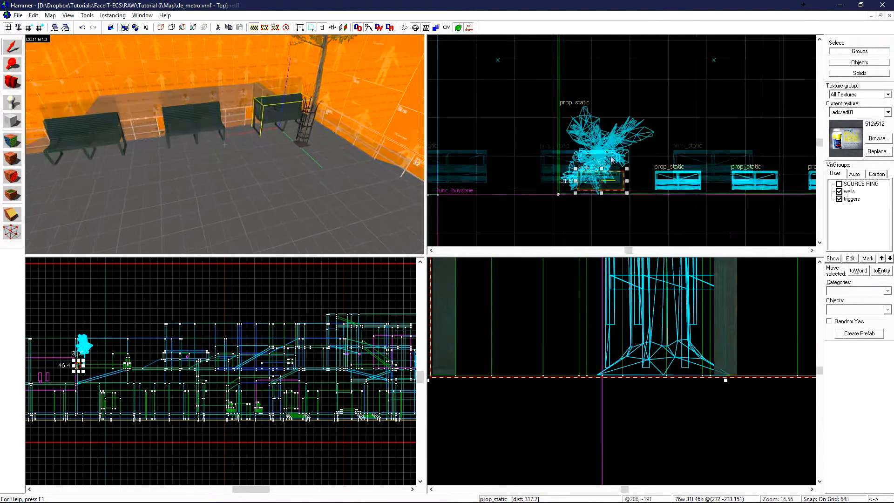
key(bracketleft)
key(bracketleft)
middle_drag(595, 173, 594, 209)
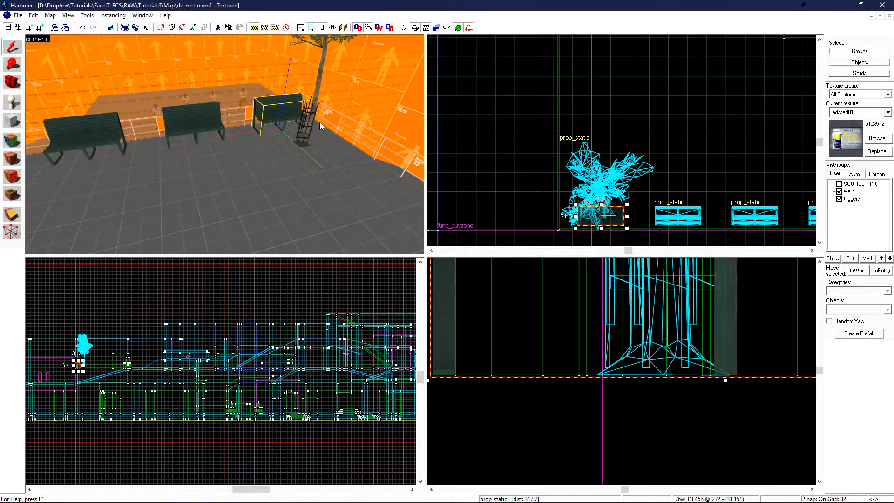
scroll(356, 156, down, 4)
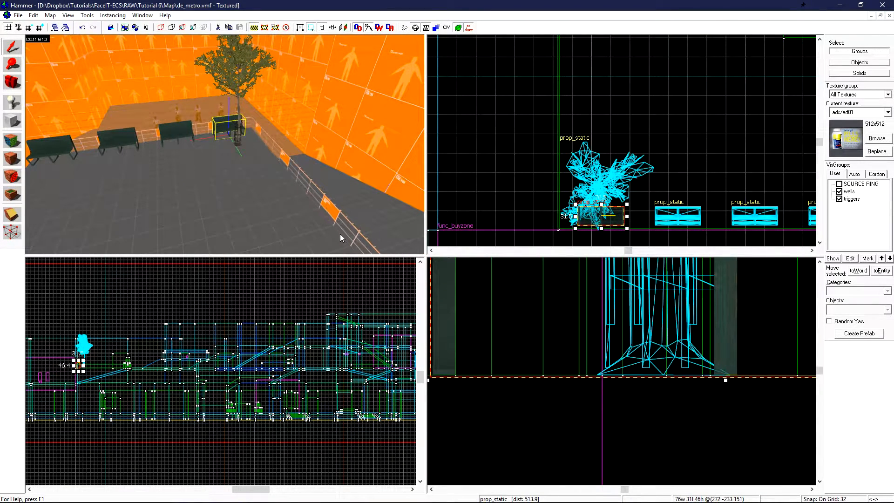
click(617, 215)
drag(627, 204, 569, 155)
Set the grid size to 128, duplicate the rotated bench twice along the adjoining railing and clear the selection
middle_drag(574, 121, 579, 156)
key(])
key(])
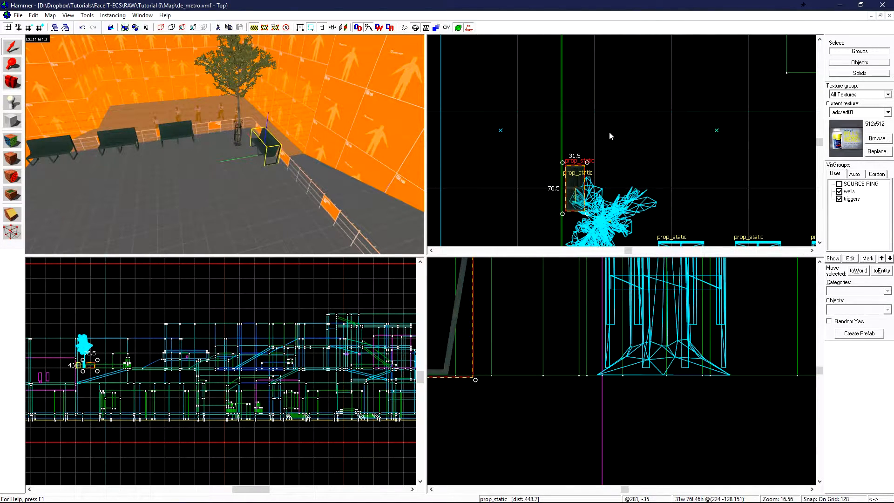
key(shift+Up)
key(shift+Up)
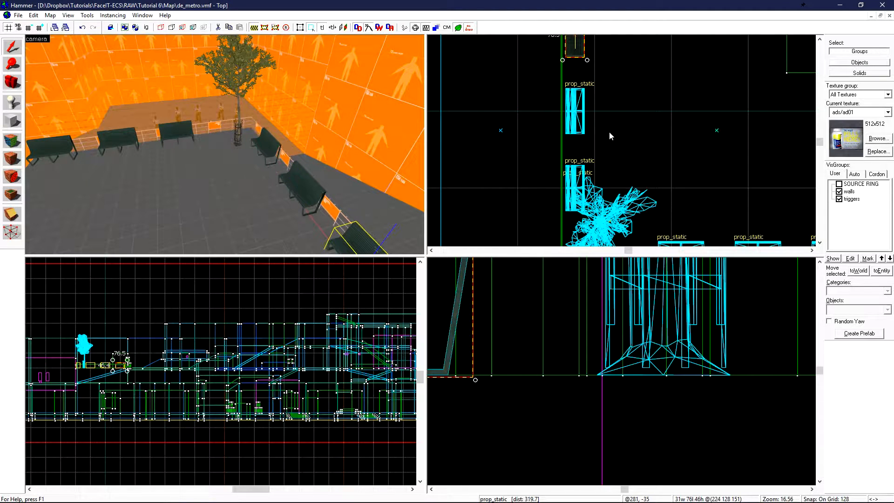
scroll(609, 131, down, 2)
middle_drag(609, 131, 563, 158)
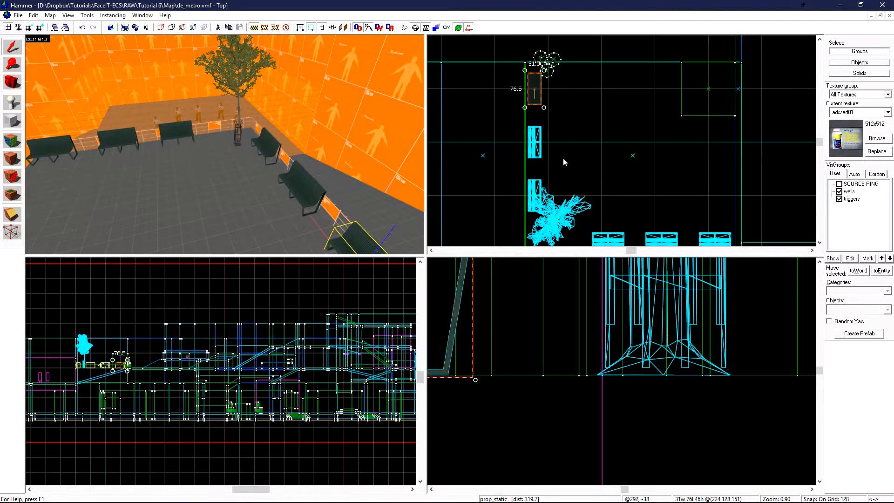
click(591, 133)
Duplicate the end bench of the row beyond the tree and place the copy beside the 128-unit block
key(z)
key(z)
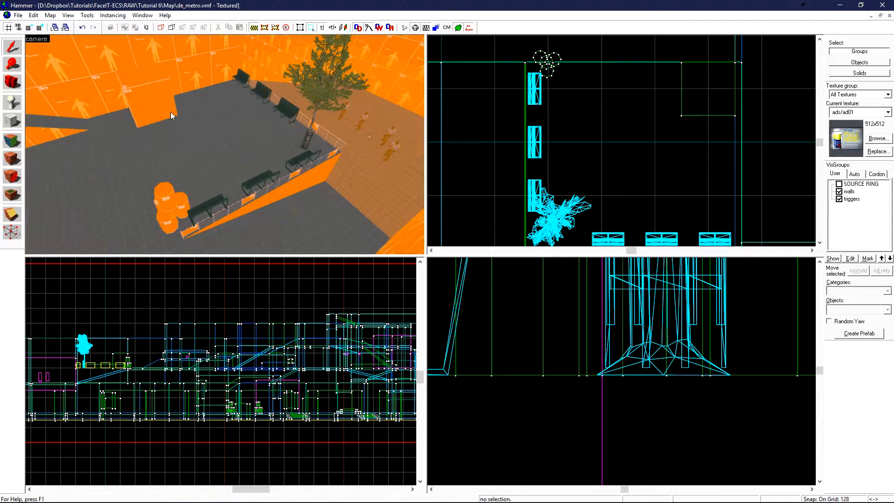
click(160, 101)
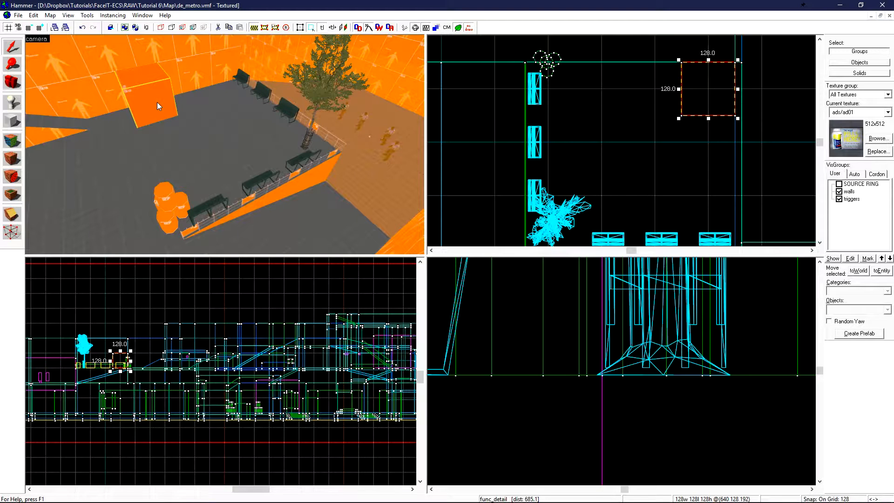
key(z)
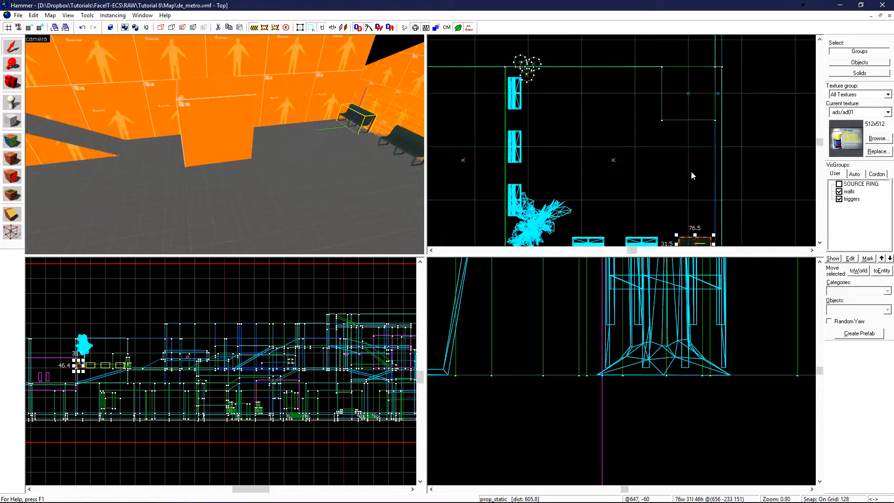
scroll(692, 174, down, 1)
shift+drag(706, 234, 675, 160)
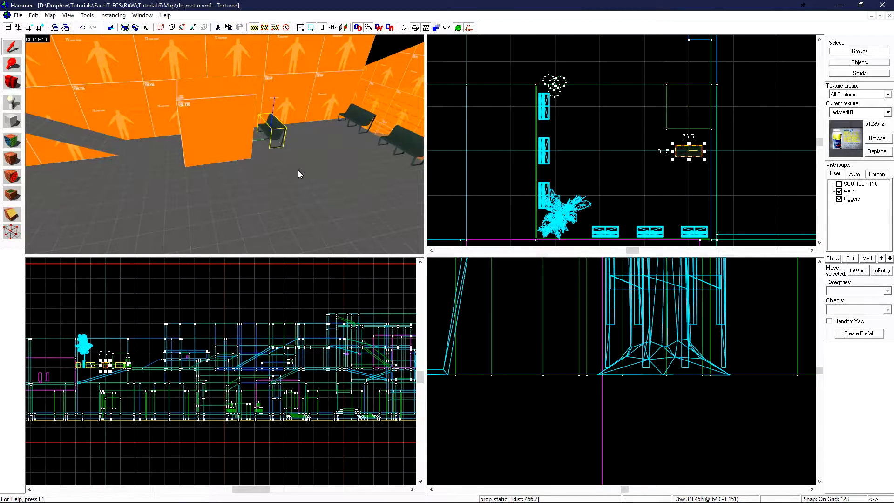
Change the duplicated bench's world model to metal_crate_001_96.mdl, found by filtering the models for "crate"
double_click(280, 136)
click(461, 226)
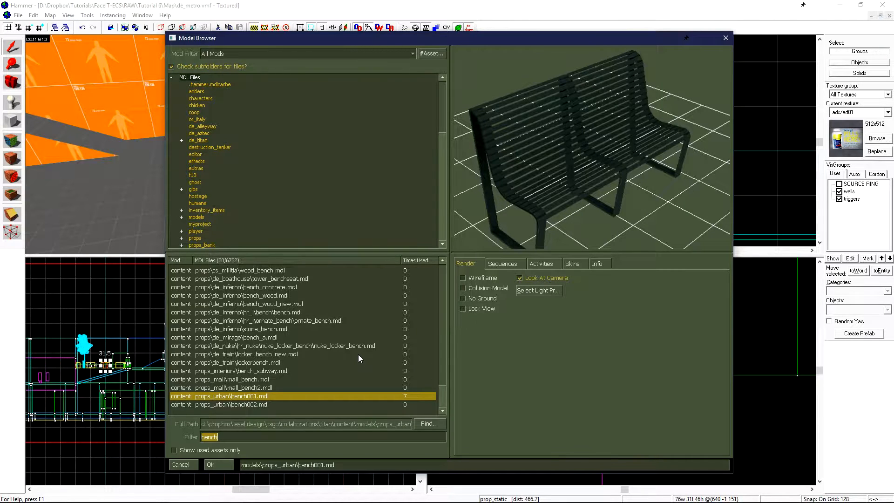
text(crate)
click(387, 321)
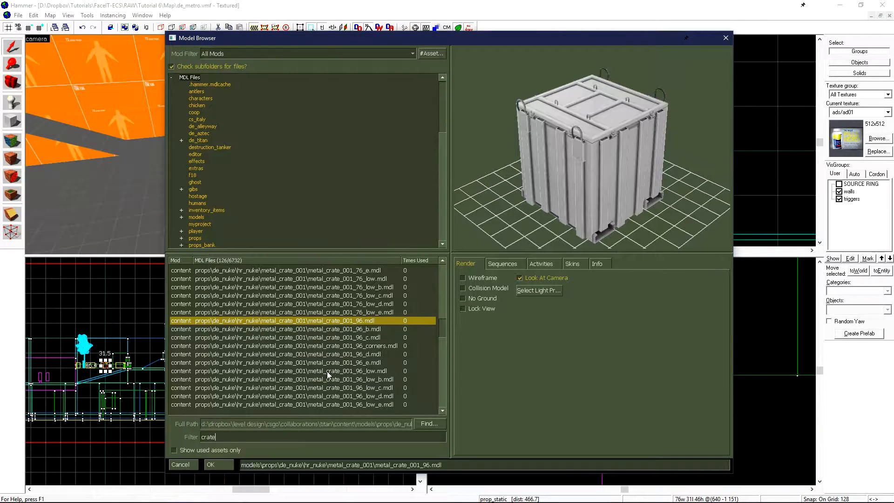
click(213, 463)
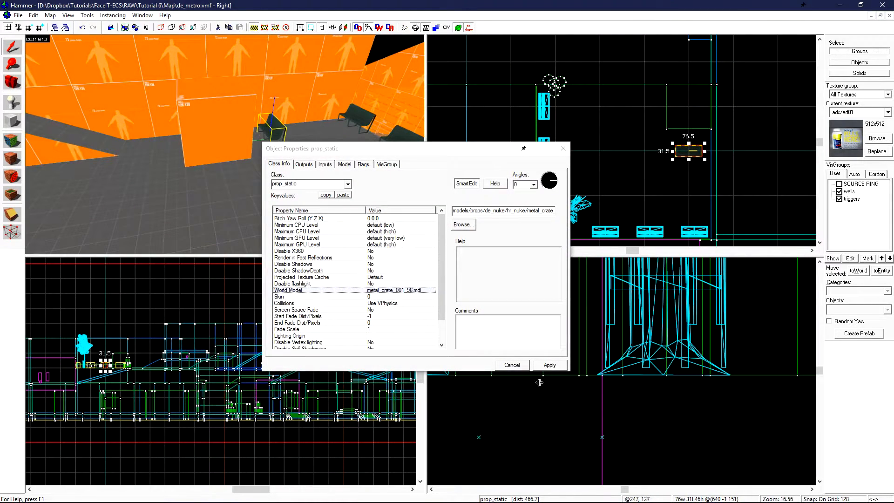
click(550, 365)
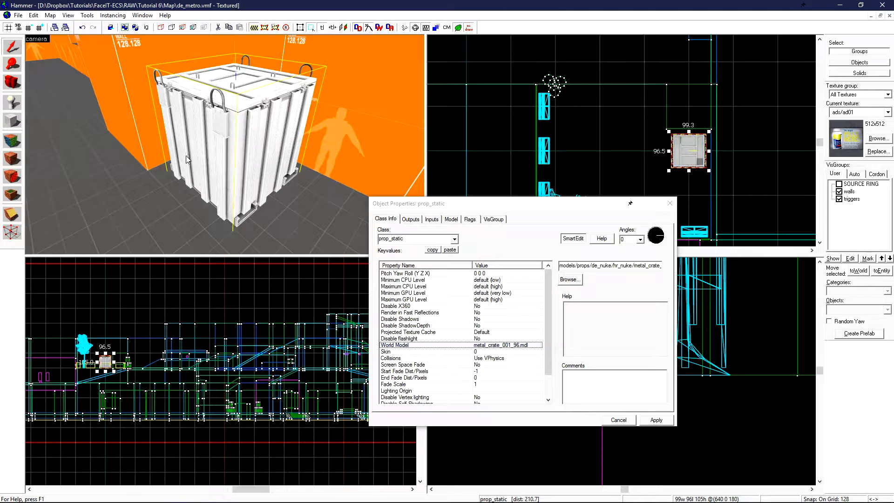
Tint the metal crate light blue by setting its Color (R G B) property to 83 199 255
drag(548, 329, 548, 364)
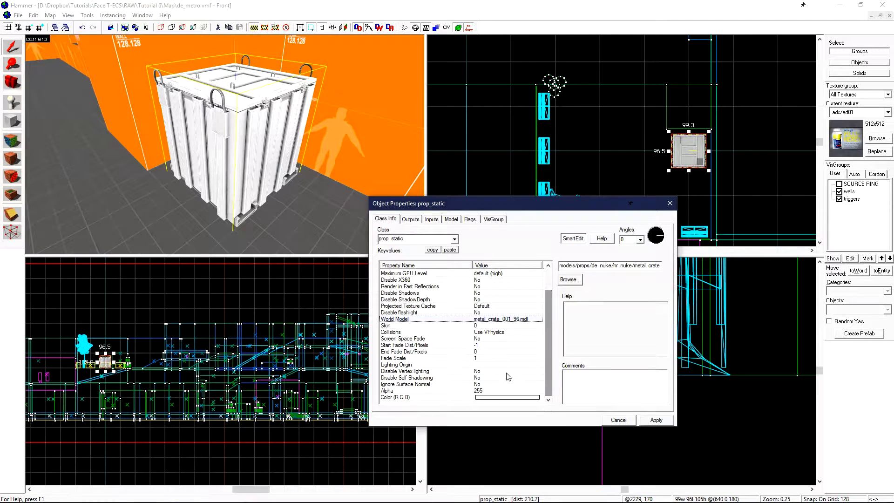
click(424, 398)
drag(604, 268, 559, 267)
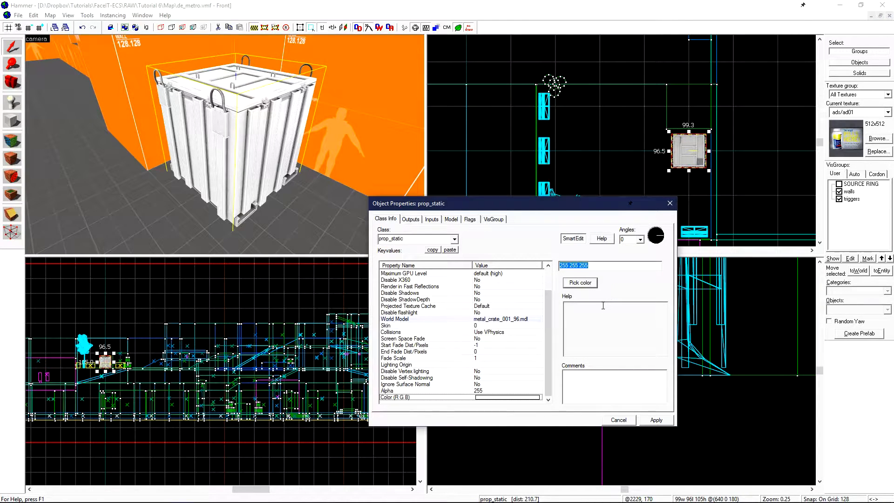
click(586, 283)
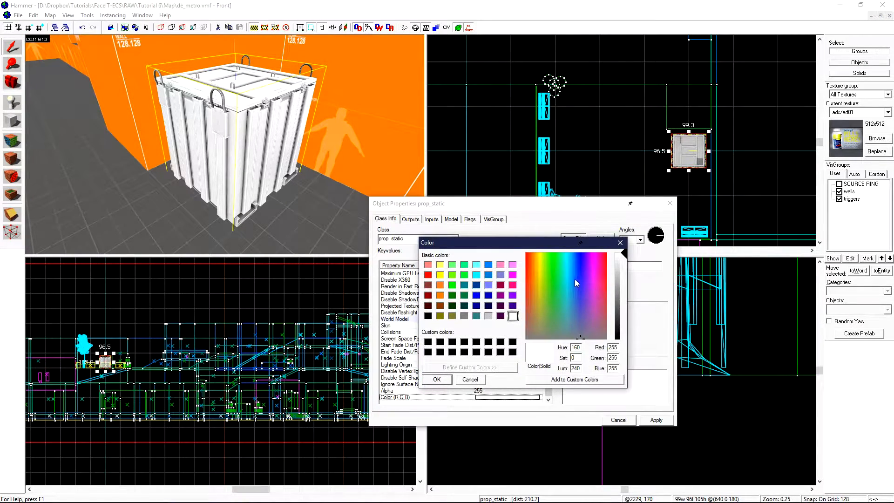
drag(544, 294, 571, 253)
click(620, 272)
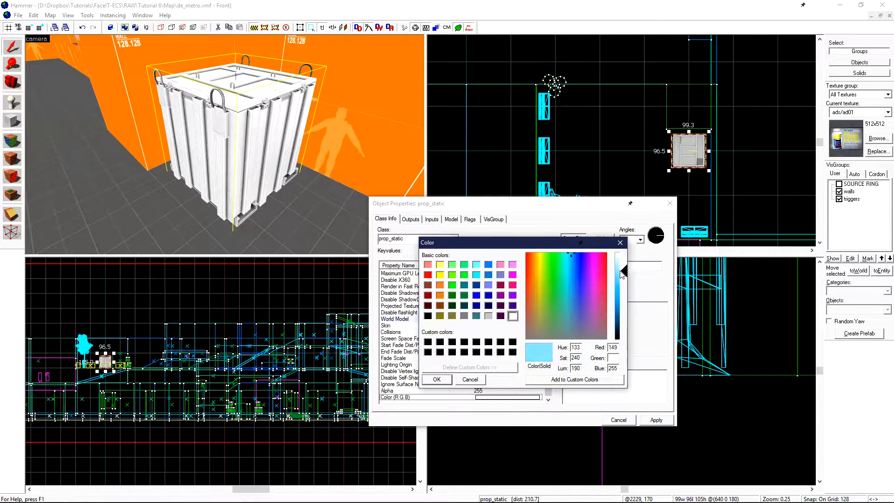
click(437, 380)
click(655, 420)
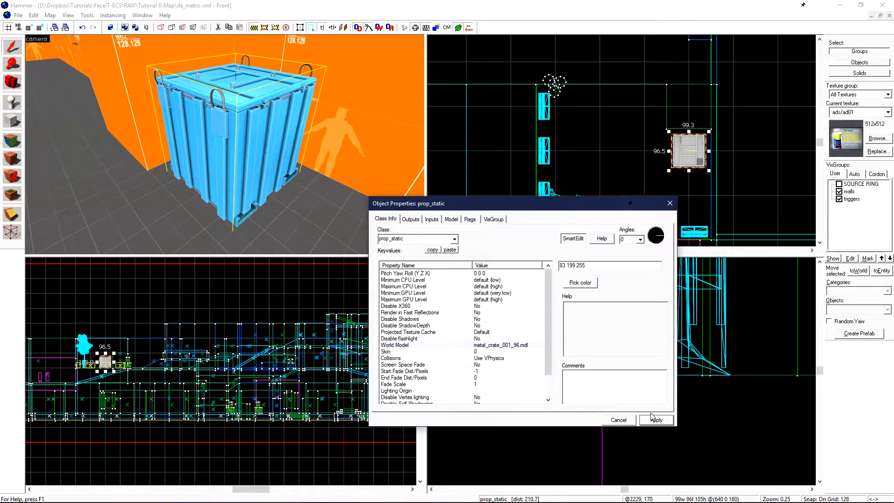
Duplicate the blue crate 128 units away from the outer wall, level with the original
click(156, 116)
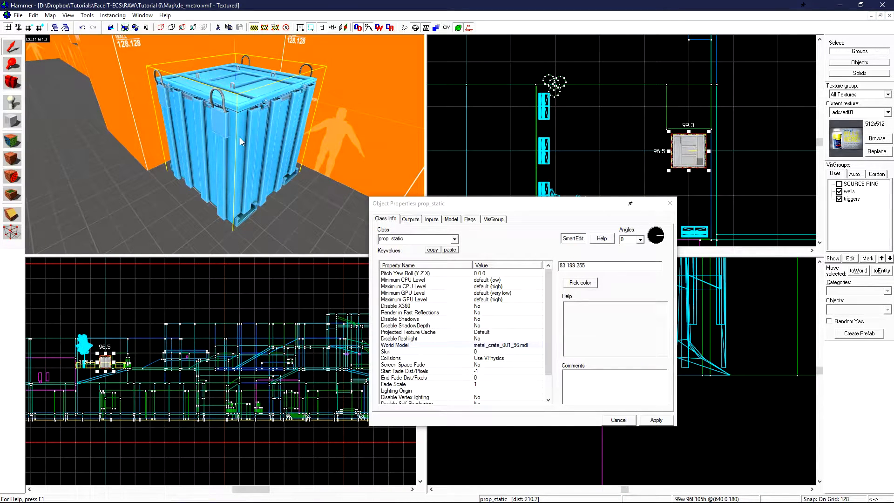
scroll(674, 150, down, 2)
scroll(674, 150, up, 2)
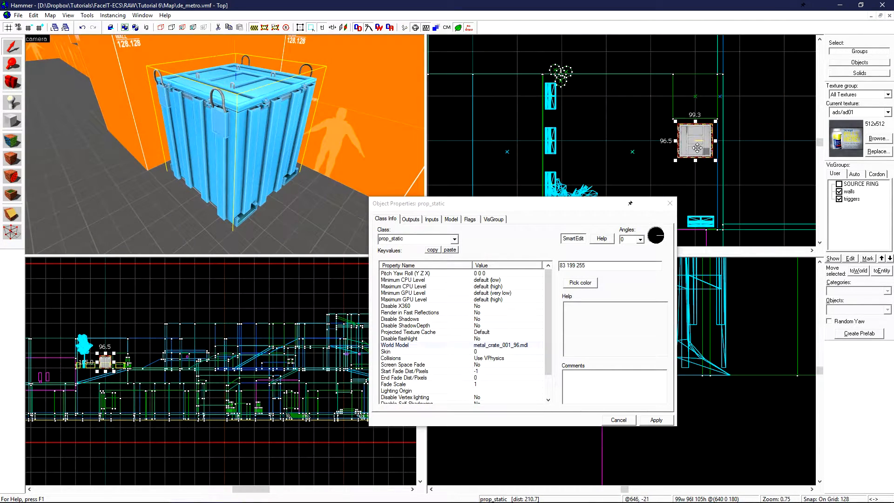
shift+drag(692, 150, 647, 150)
scroll(311, 138, down, 4)
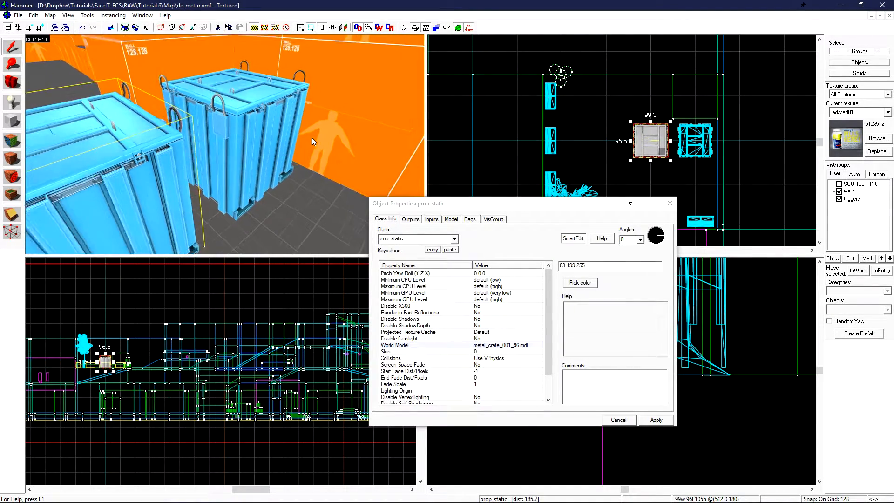
Change the duplicated crate's world model to nuke_forklift_base.mdl, found by filtering the models for "fork"
double_click(504, 345)
text(fork)
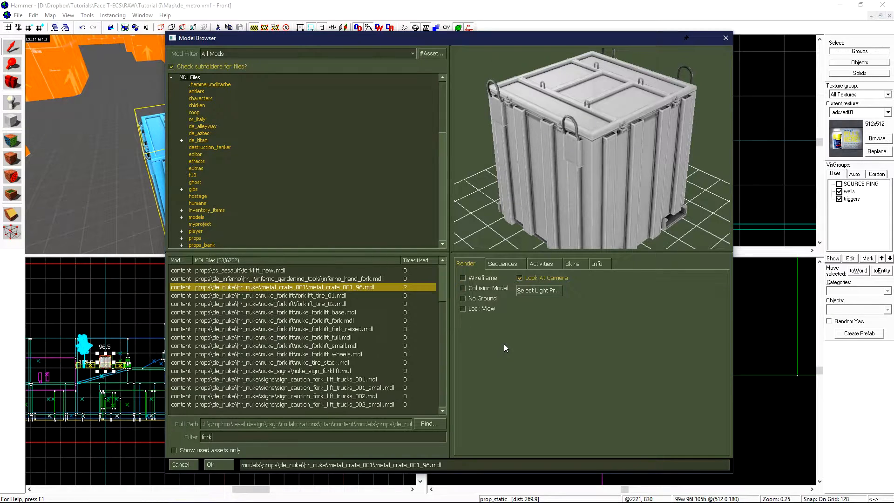
click(317, 313)
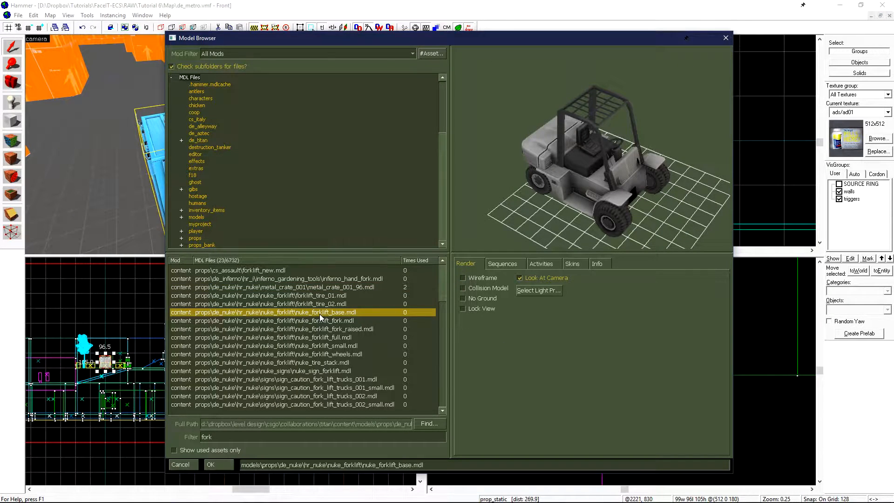
click(219, 465)
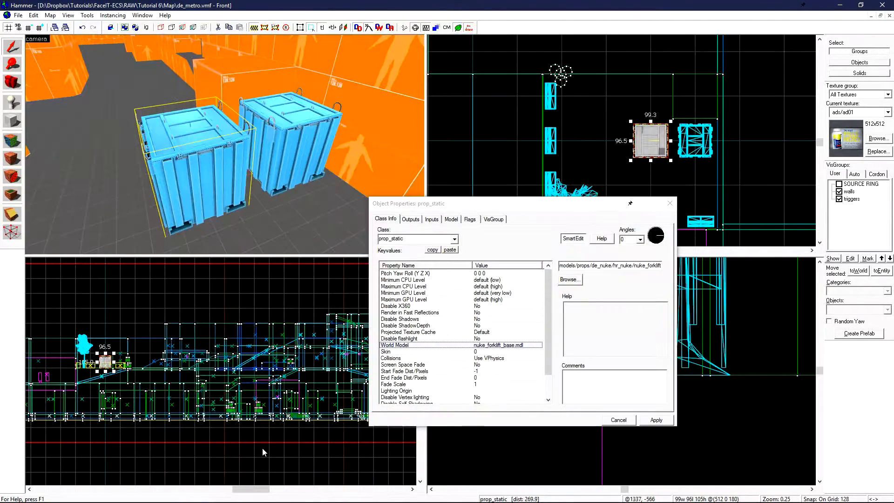
click(654, 420)
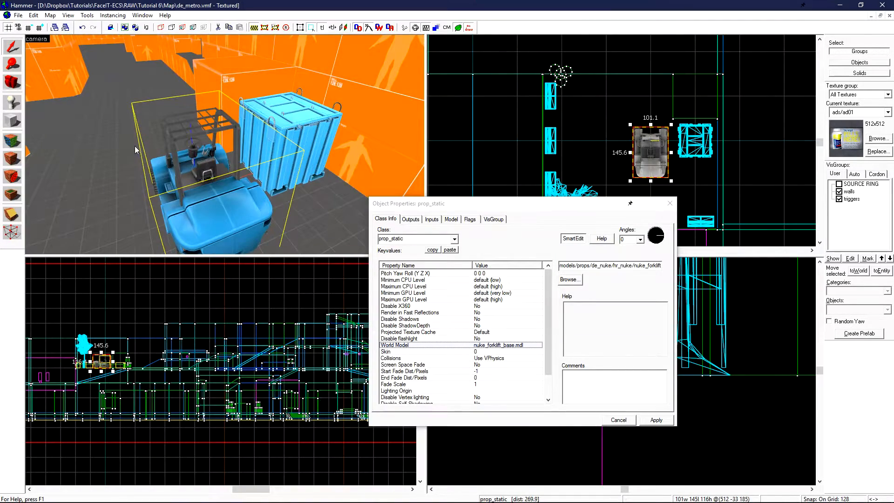
Check the forklift base up close and duplicate it 128 units ahead of its front end
key(z)
key(w)
key(z)
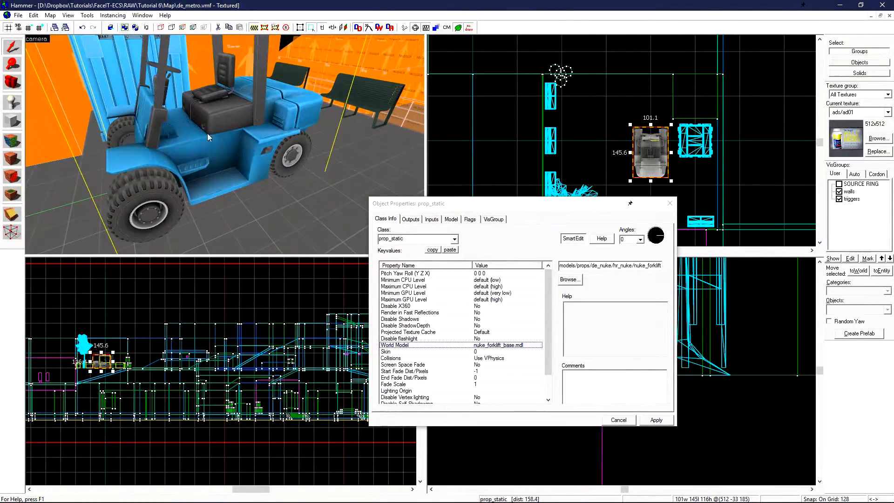
key(z)
key(a)
key(s)
key(z)
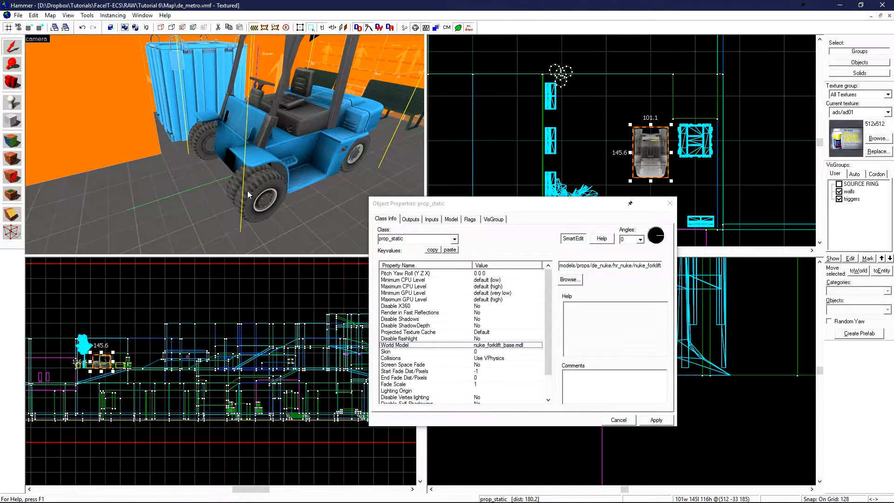
scroll(637, 115, up, 2)
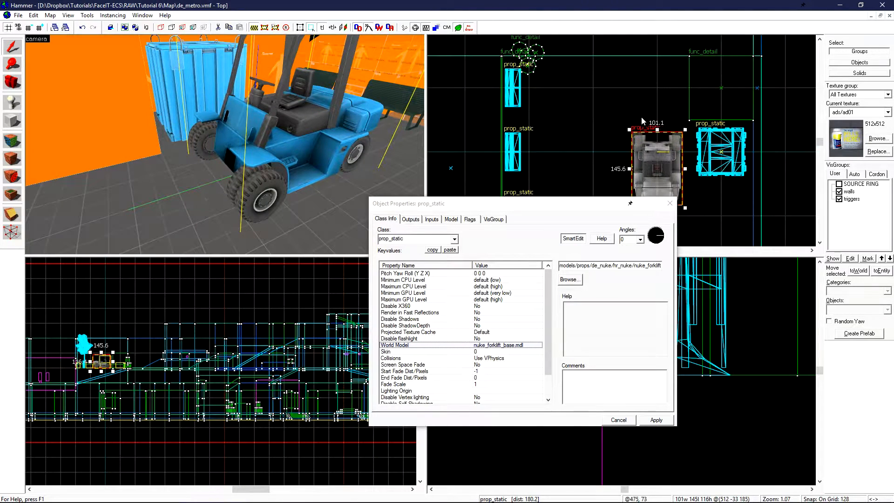
drag(669, 167, 668, 129)
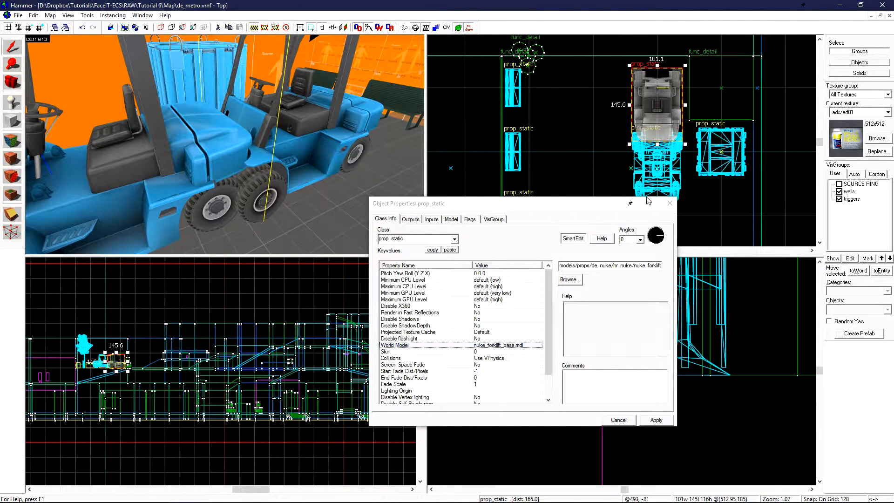
Change the duplicated forklift's model to nuke_forklift_fork.mdl, move it back 128 units onto the forklift base and close its properties
click(577, 279)
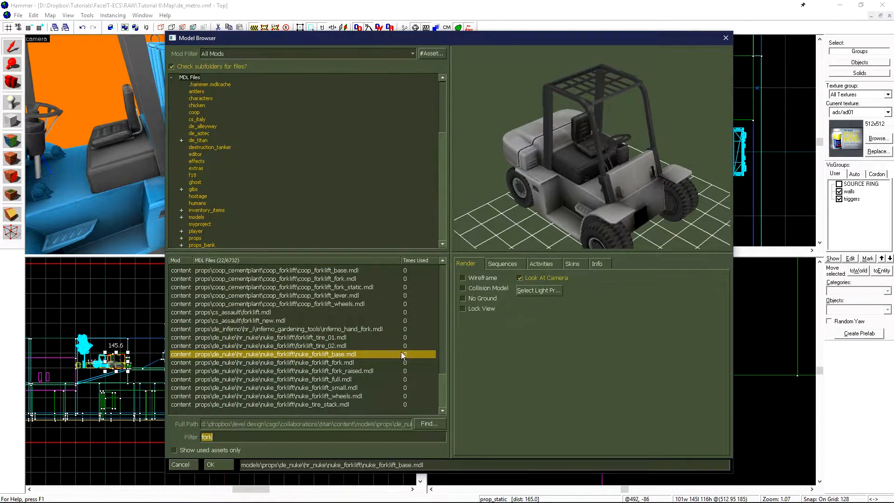
click(369, 362)
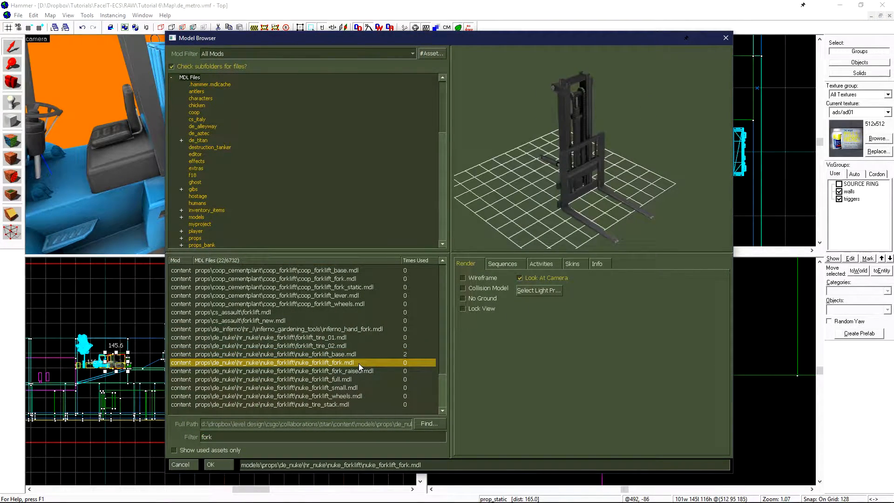
click(215, 464)
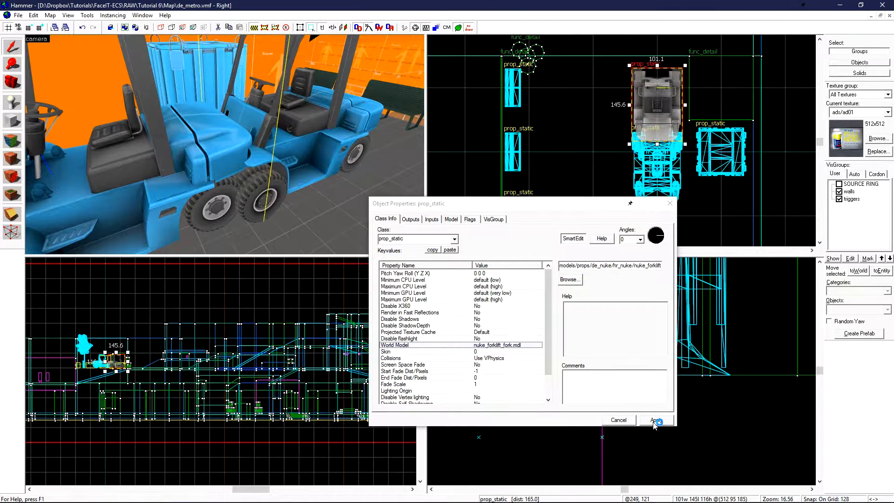
drag(659, 70, 665, 121)
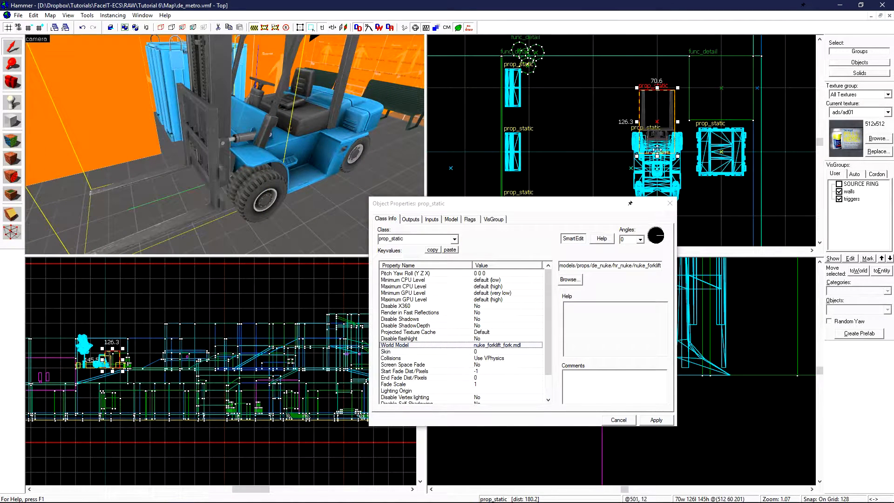
key(z)
key(d)
key(d)
key(z)
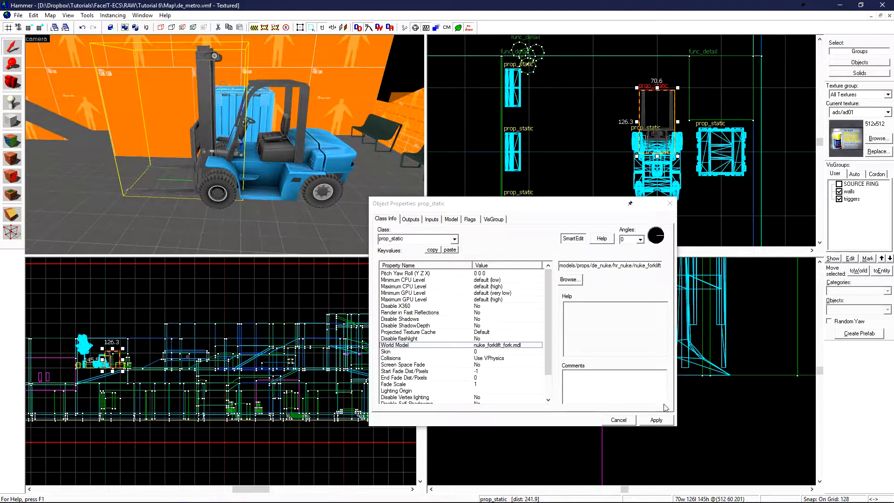
click(655, 420)
click(666, 204)
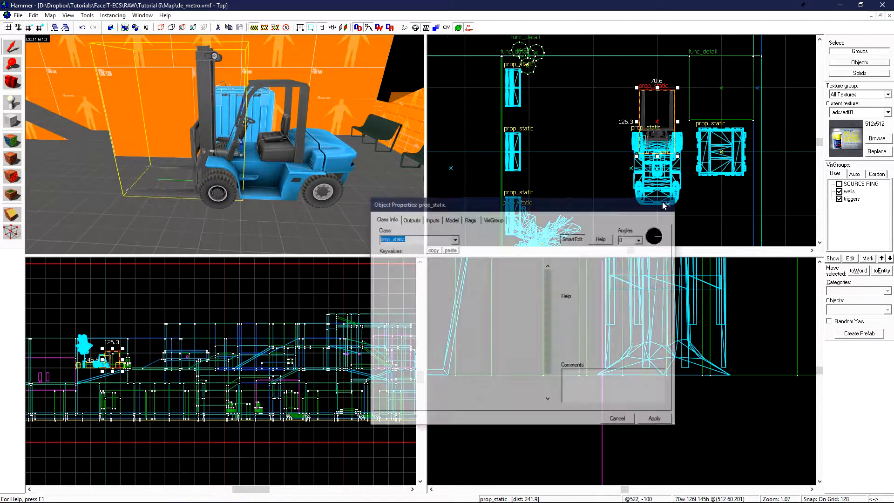
Turn off grid snapping and move the blue crate onto the forks in front of the forklift
key(z)
key(a)
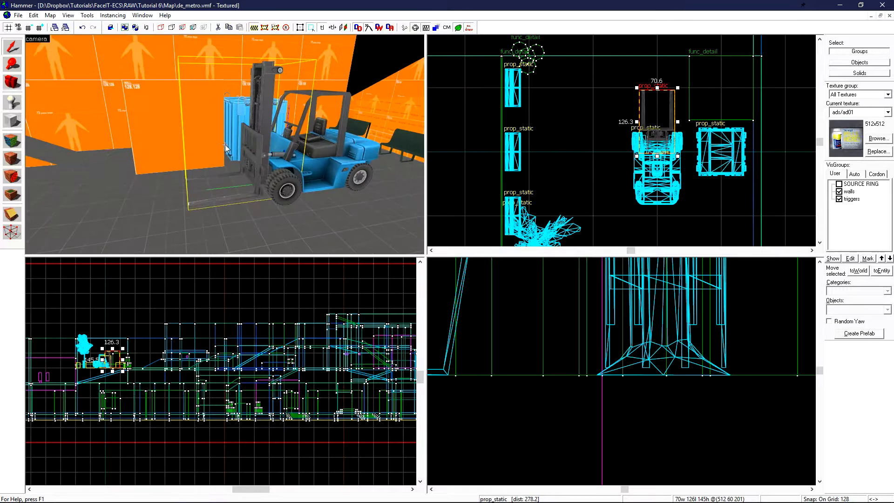
click(233, 115)
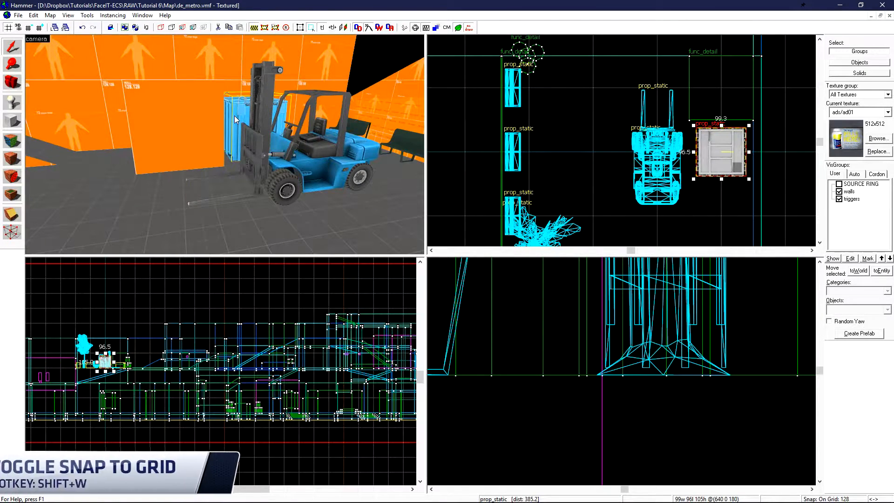
key(shift+w)
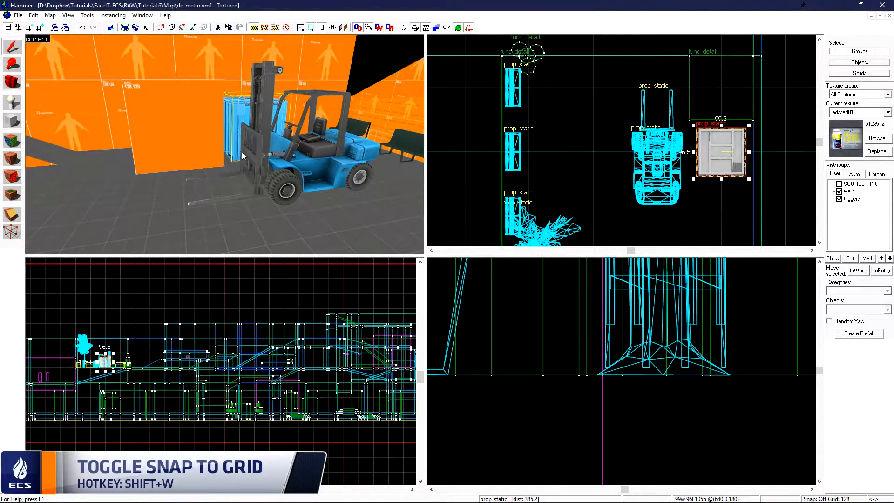
drag(719, 155, 654, 101)
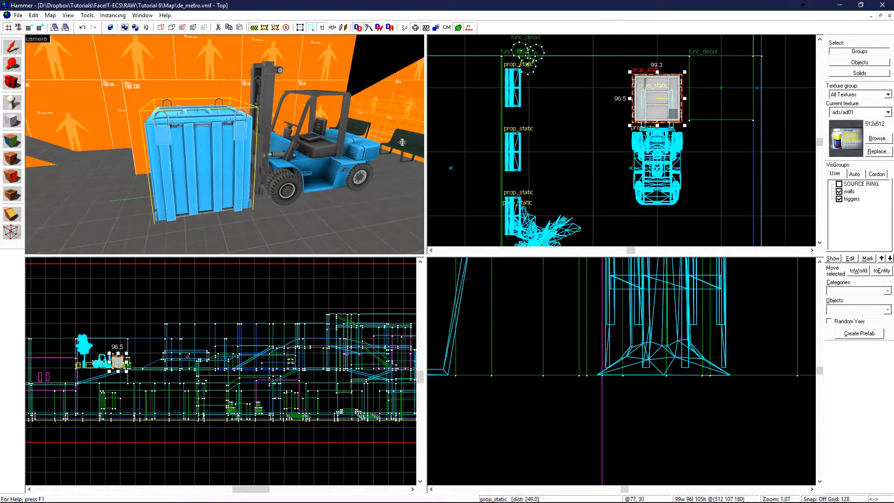
key(z)
key(w)
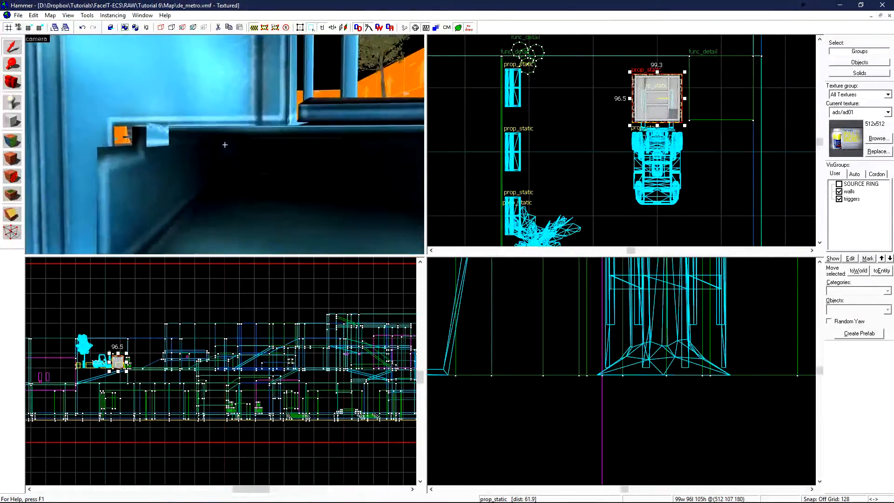
Select the forklift base, its fork and the blue crate together and hide all other objects in the map
key(s)
key(z)
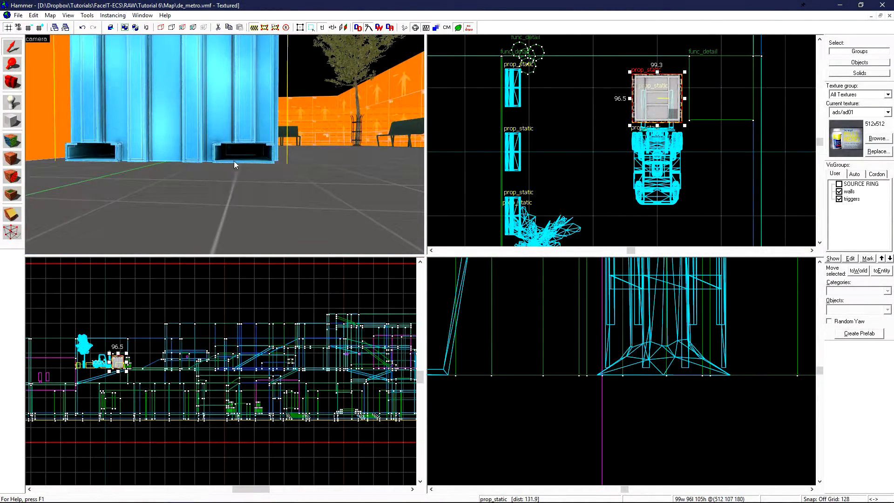
key(s)
key(d)
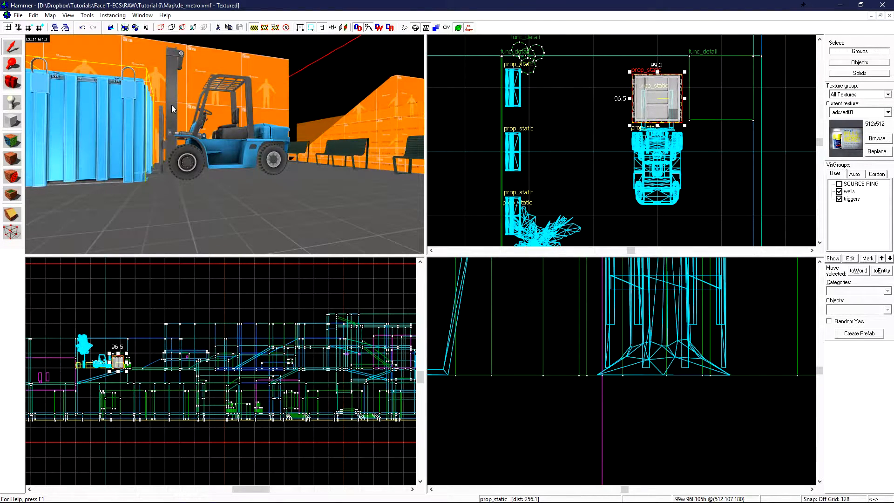
ctrl+click(233, 141)
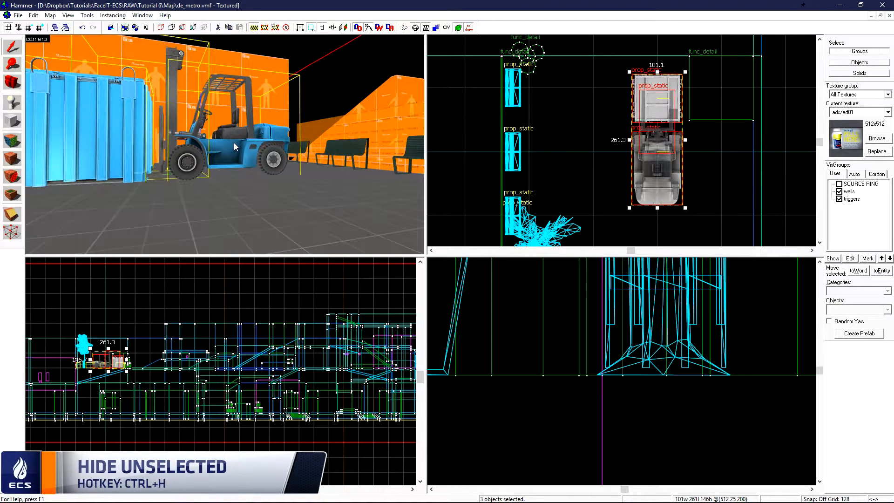
key(ctrl+h)
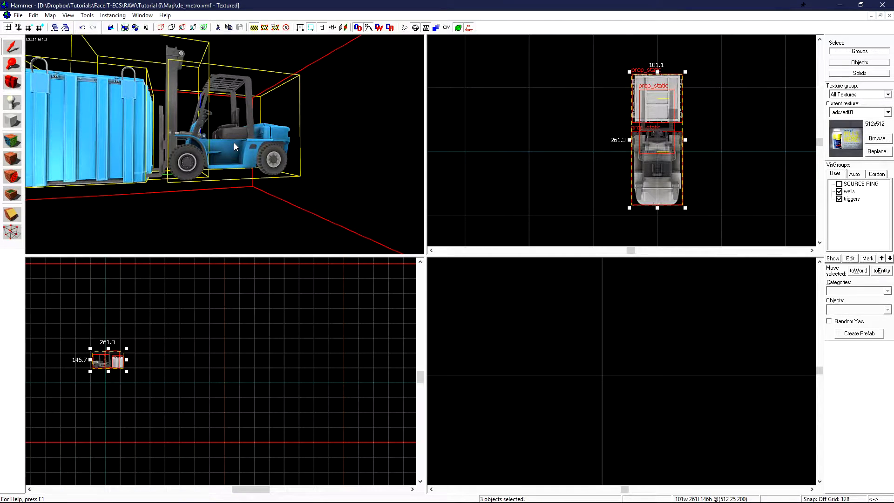
Move the crate closer to the forklift so the forks sit inside the slots at its base, and deselect it
key(w)
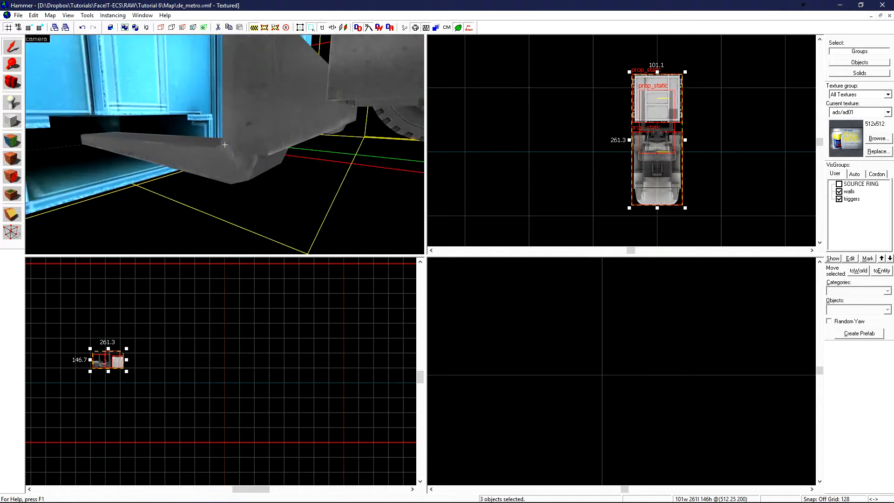
key(s)
key(z)
click(194, 88)
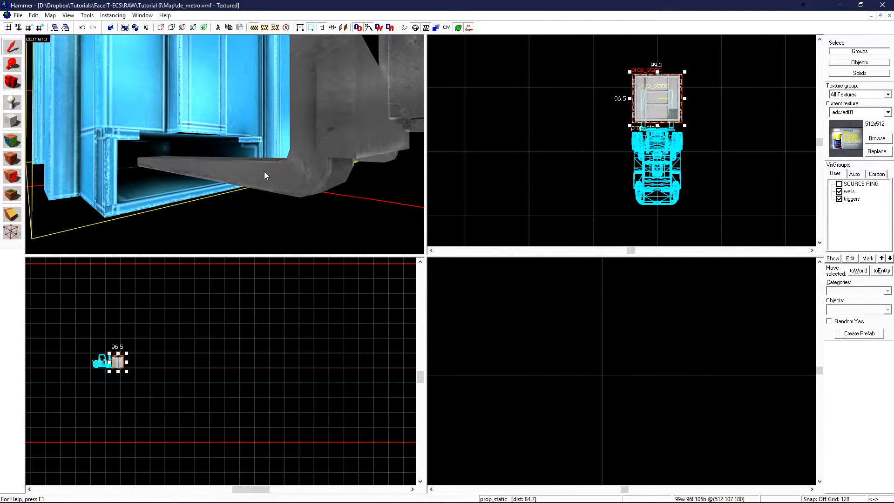
scroll(618, 148, up, 8)
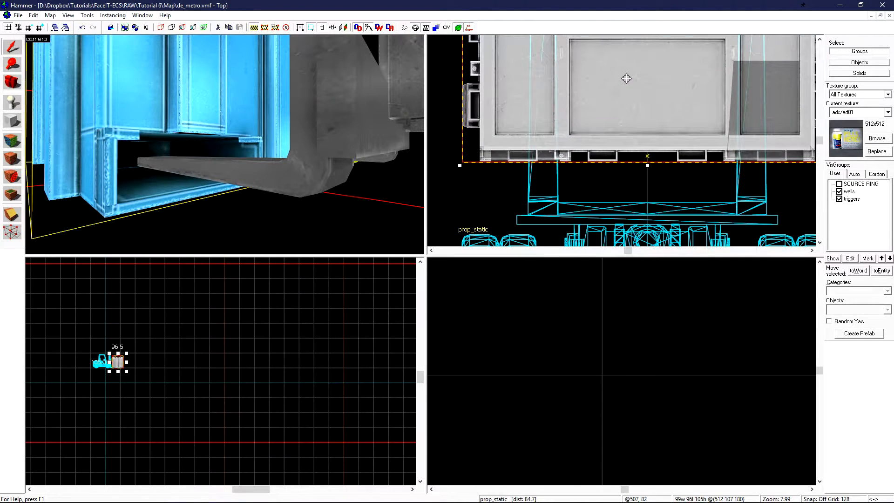
scroll(110, 417, up, 3)
scroll(109, 415, up, 10)
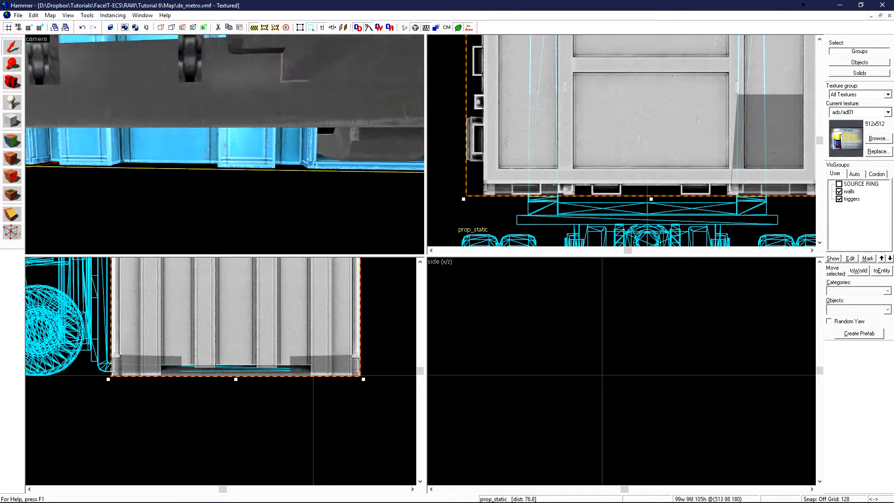
click(296, 180)
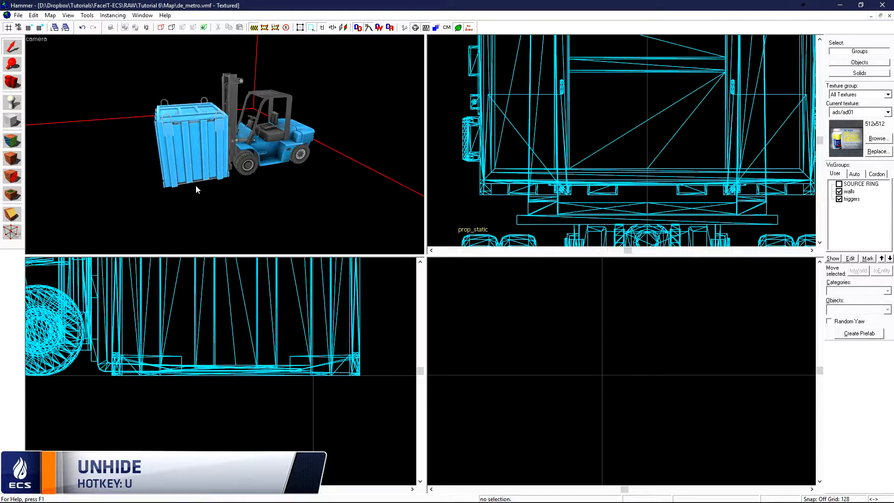
Unhide the rest of the map and move the forklift parts and crate together in the top view
key(u)
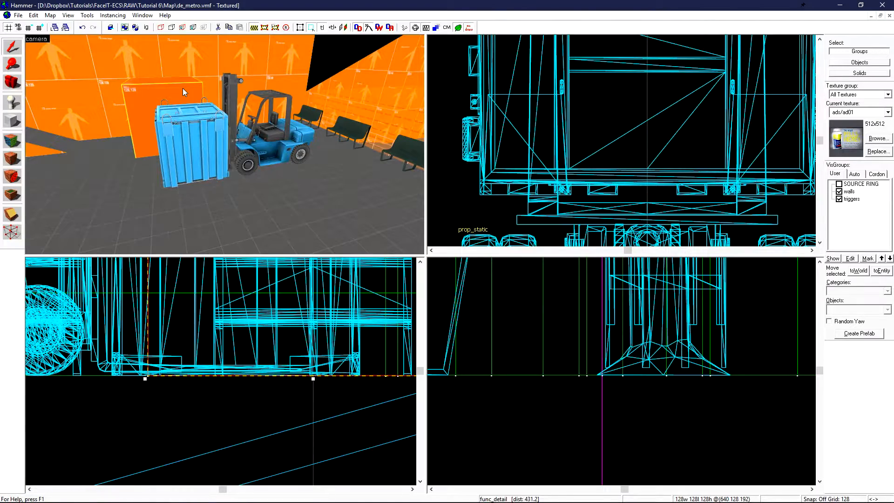
click(186, 128)
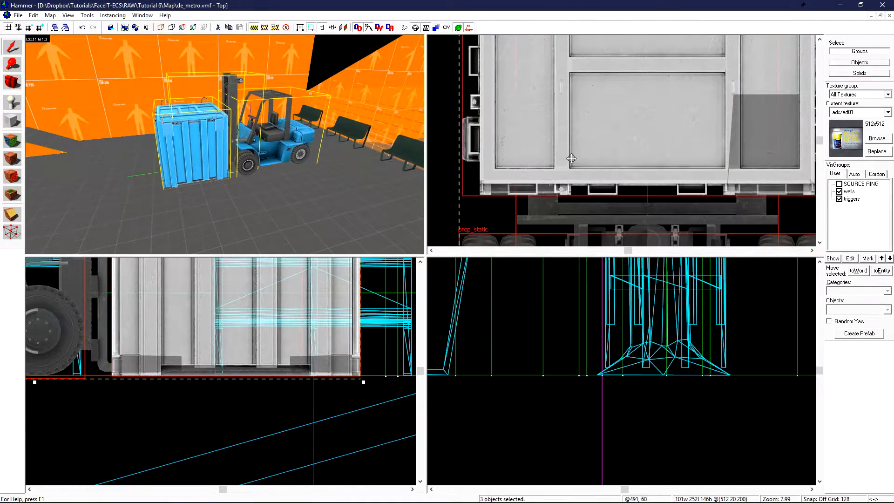
scroll(563, 155, down, 4)
scroll(562, 155, down, 2)
drag(562, 156, 618, 117)
key(ctrl+e)
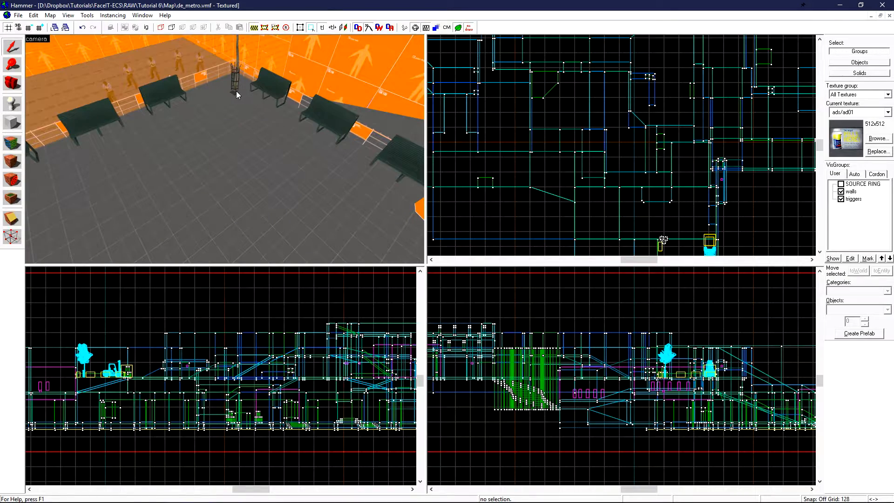
Place a new entity on the floor in front of the tree and change its class to prop_dynamic
key(z)
key(w)
key(z)
key(shift+e)
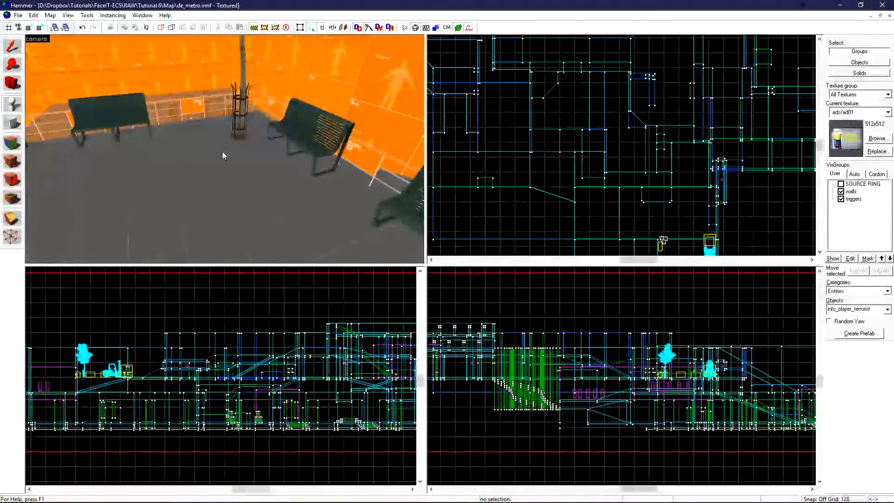
click(226, 167)
key(shift+s)
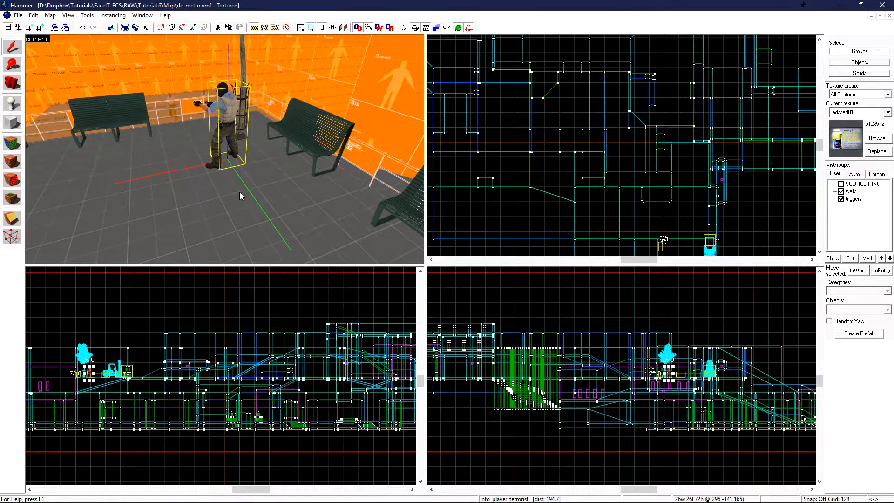
double_click(227, 120)
double_click(352, 186)
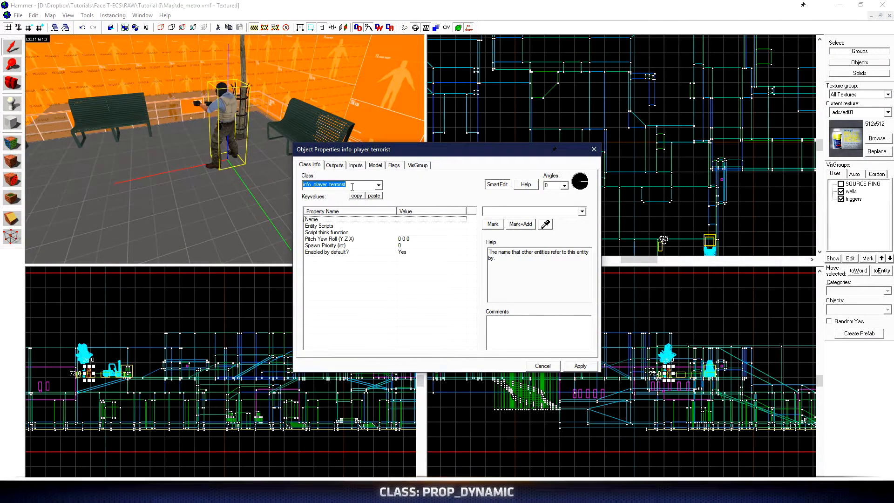
text(prop_dyn)
click(347, 195)
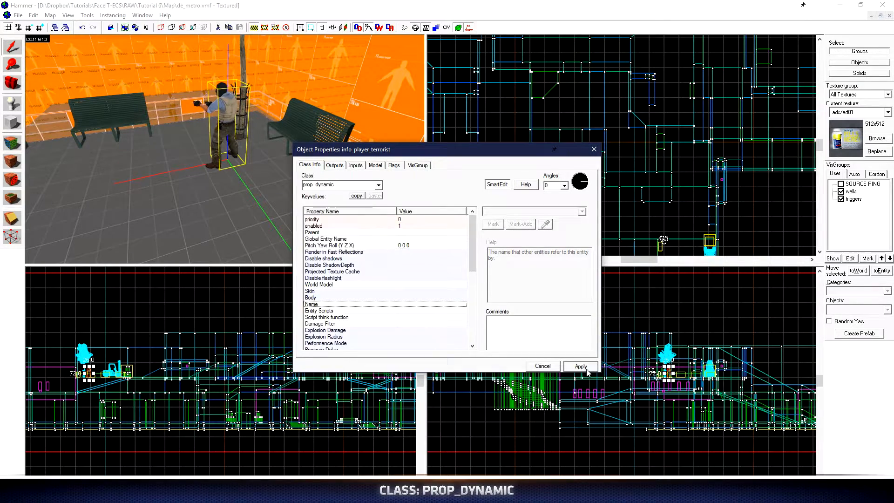
Set the prop_dynamic's world model to crow.mdl, filtering the models for "crow" and previewing its Eat_A sequence
click(341, 272)
double_click(339, 273)
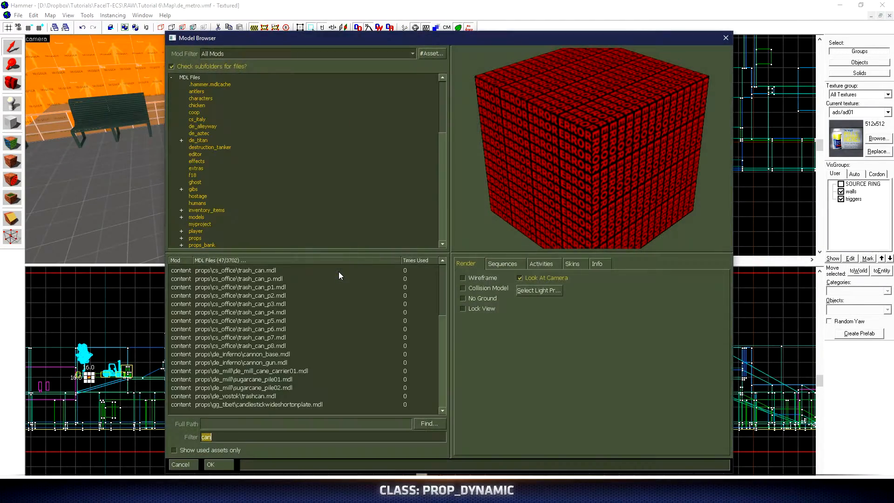
text(crow)
mouse_move(592, 148)
mouse_down()
mouse_move(566, 126)
mouse_move(578, 140)
mouse_up()
click(507, 263)
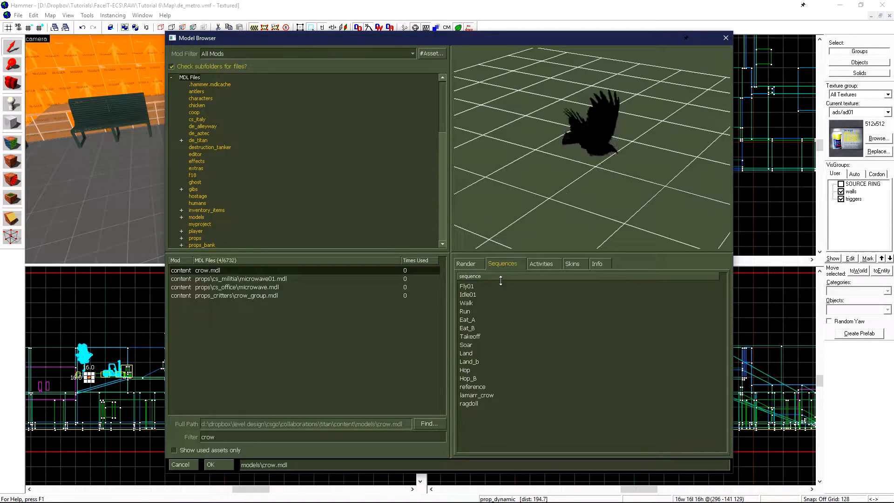
click(483, 320)
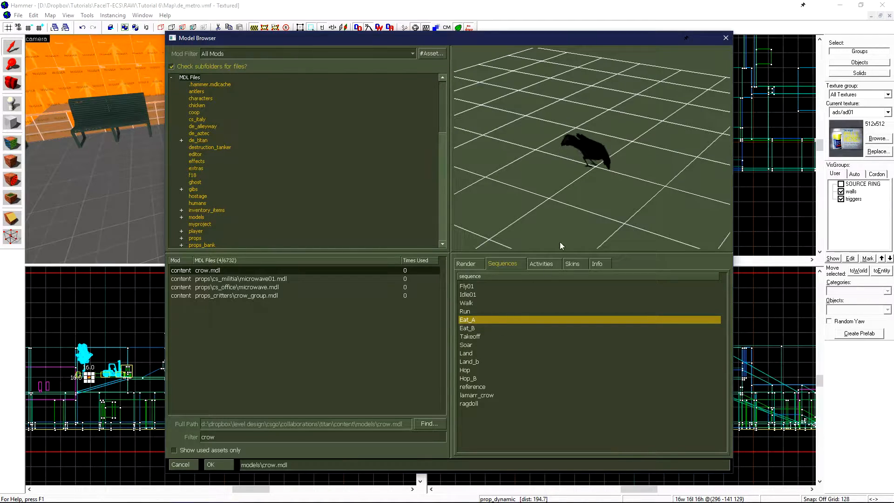
drag(579, 210, 580, 180)
right_drag(580, 210, 579, 177)
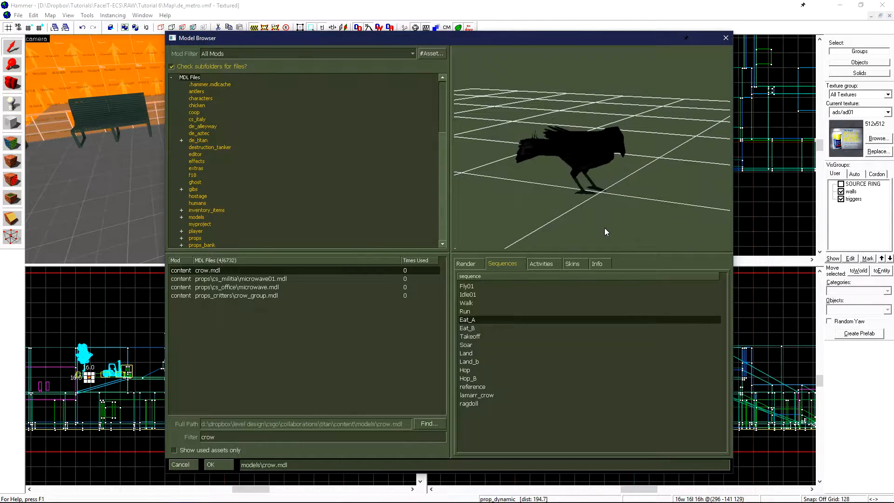
click(219, 465)
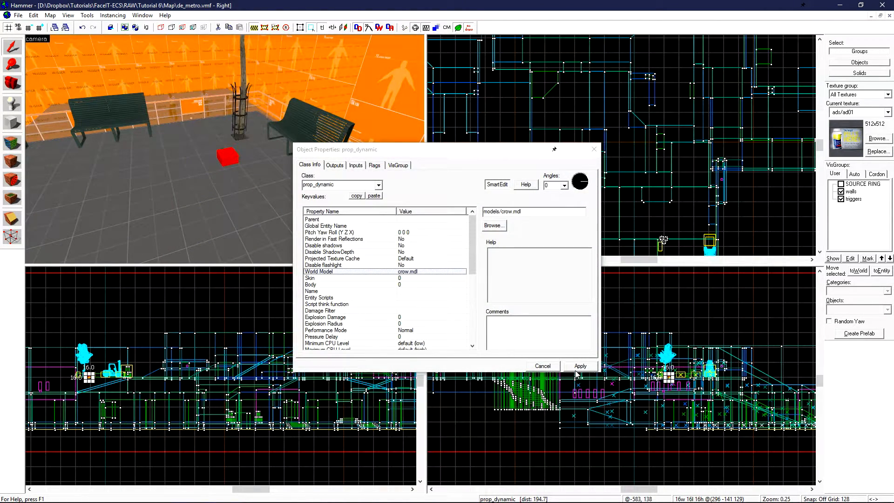
Set the crow's Default Animation to Eat_A, check it up close and close its properties
drag(472, 244, 468, 304)
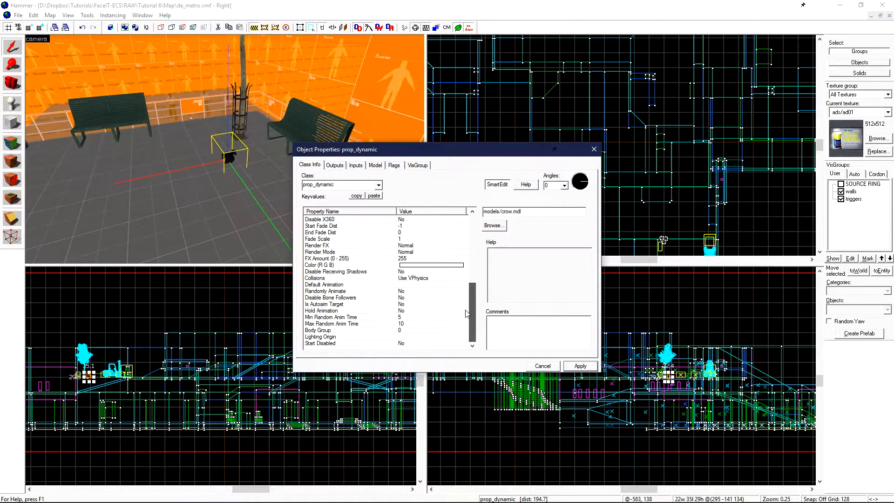
click(333, 285)
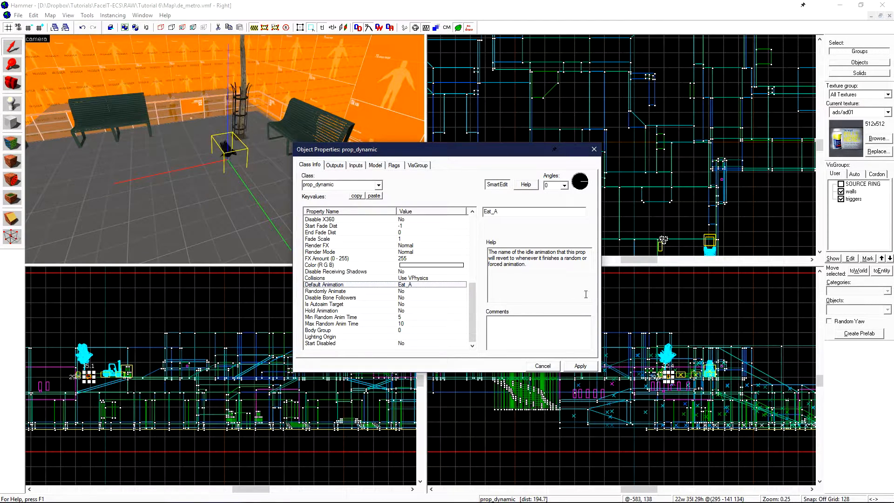
click(589, 367)
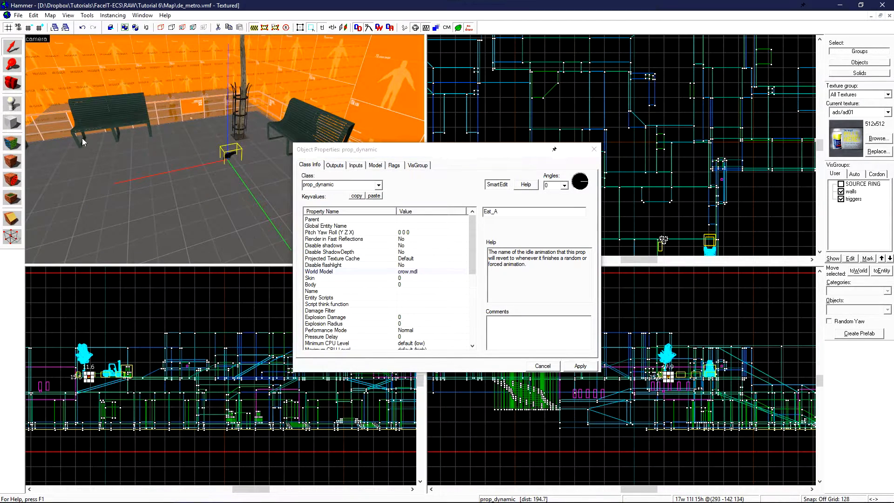
key(w)
key(d)
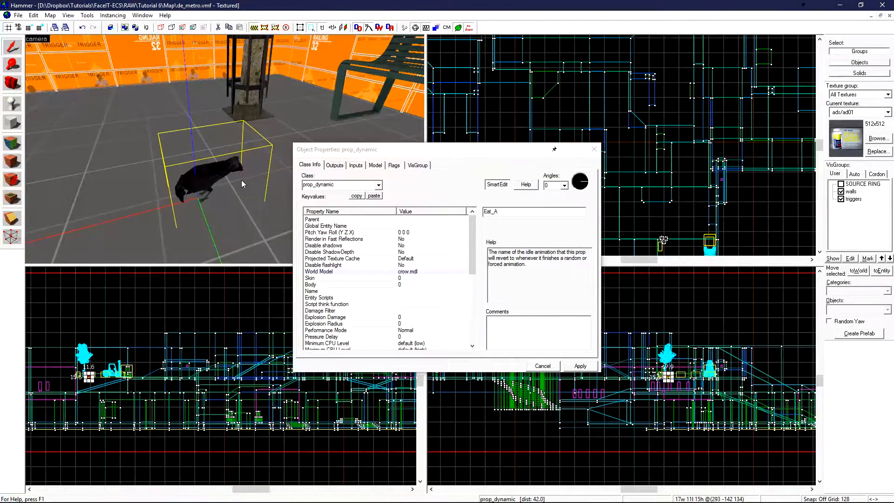
click(595, 149)
Move the crow to the foot of the tree and rotate it, checking its fit against the trunk in the side views
scroll(634, 193, down, 3)
scroll(537, 159, up, 8)
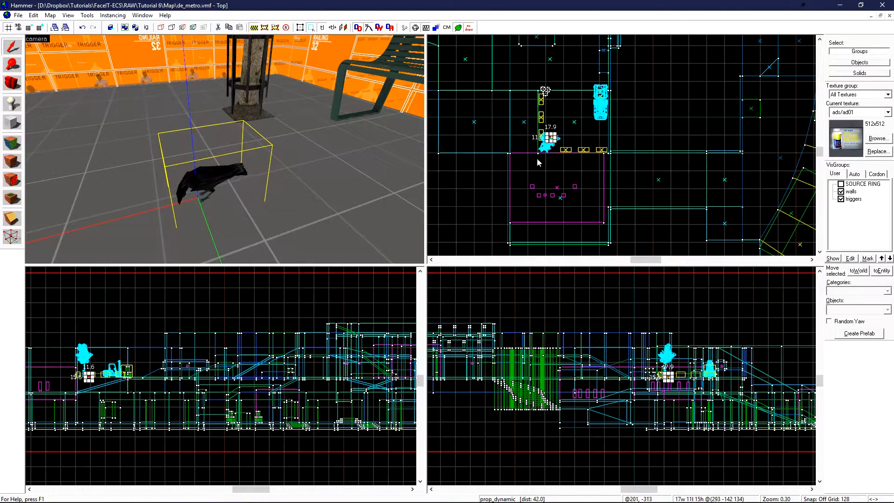
scroll(543, 144, up, 6)
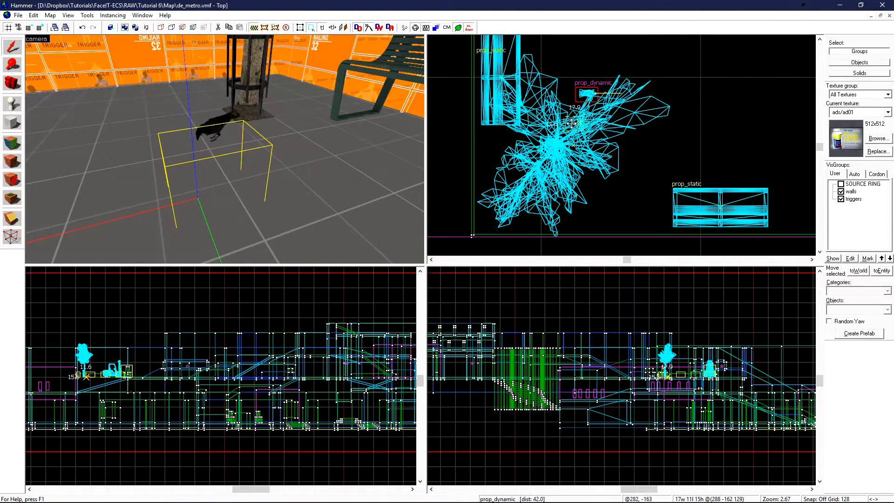
drag(555, 146, 546, 163)
click(569, 160)
scroll(549, 204, up, 6)
scroll(630, 182, up, 8)
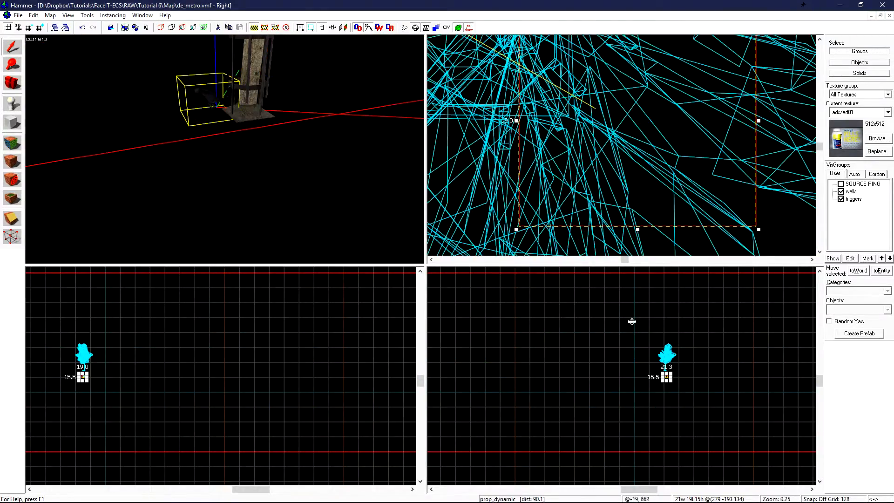
scroll(633, 310, up, 20)
Place a new entity on the floor beside the forklift and change its class to prop_physics
key(z)
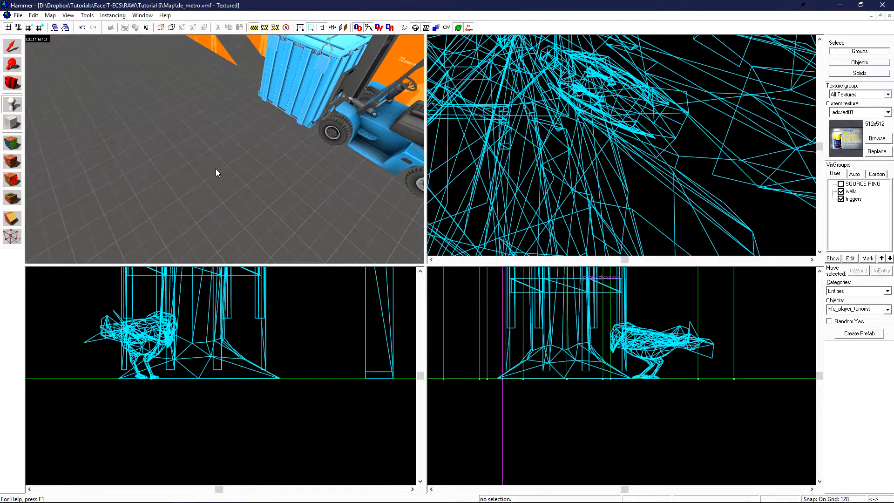
click(220, 164)
key(shift+s)
double_click(220, 164)
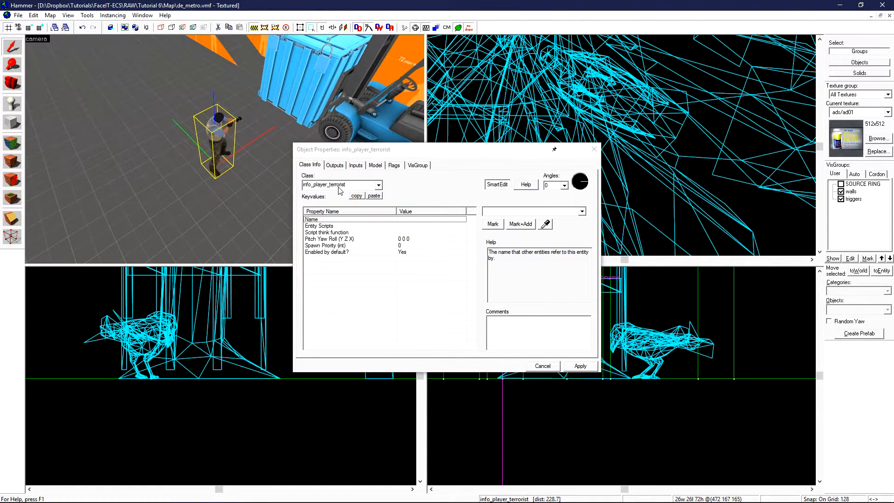
click(354, 186)
double_click(354, 186)
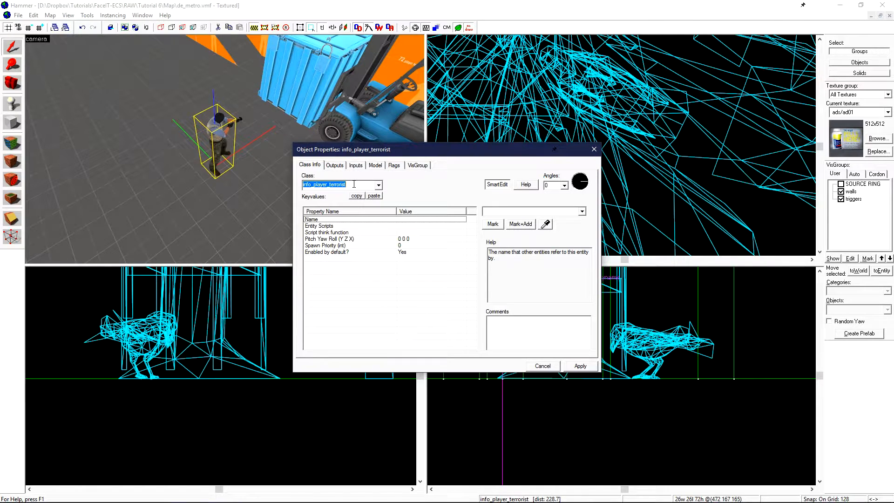
text(prop_ph)
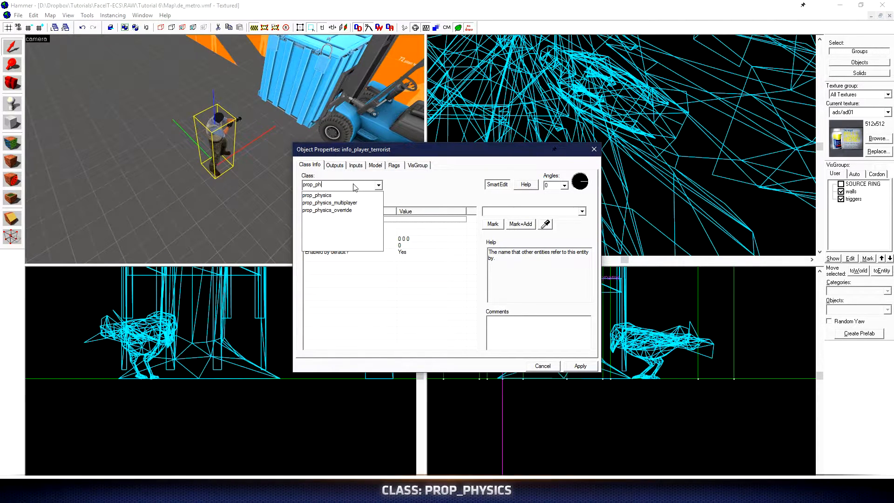
key(Down)
key(Return)
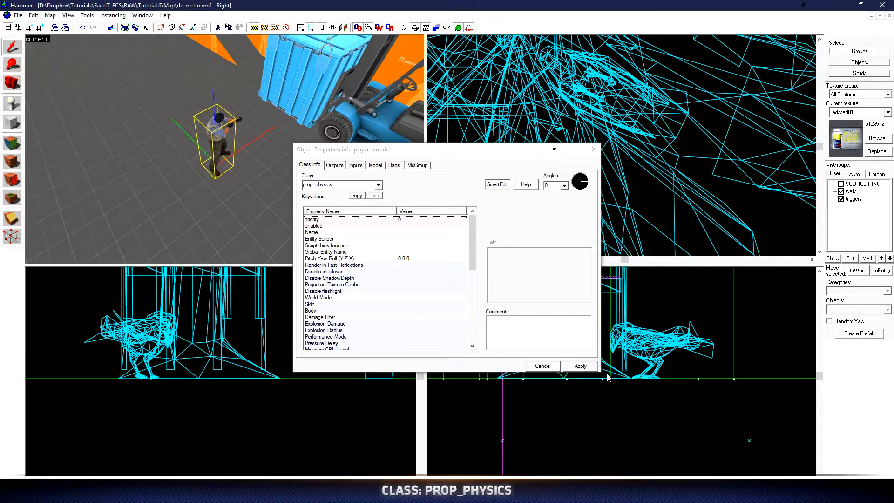
click(586, 367)
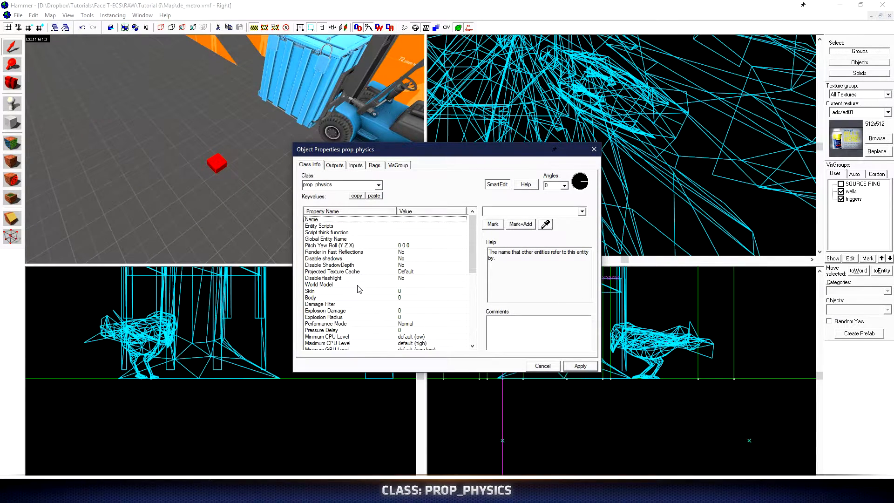
Set the prop_physics world model to paintbucket01.mdl, filtering the models for "paint" and checking its supported prop types
double_click(359, 289)
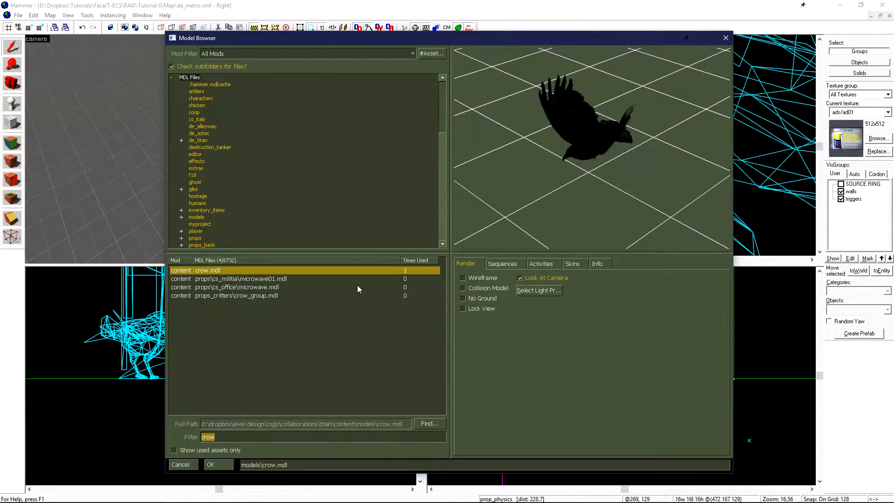
text(paint)
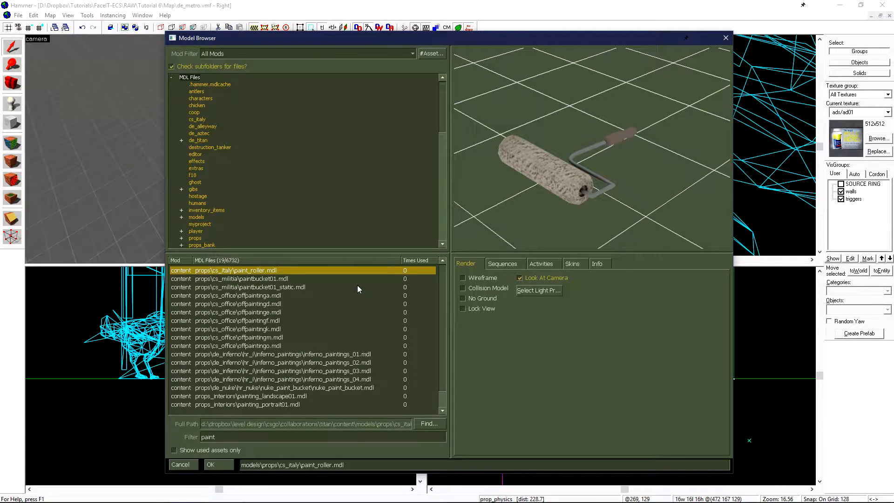
key(Down)
click(598, 264)
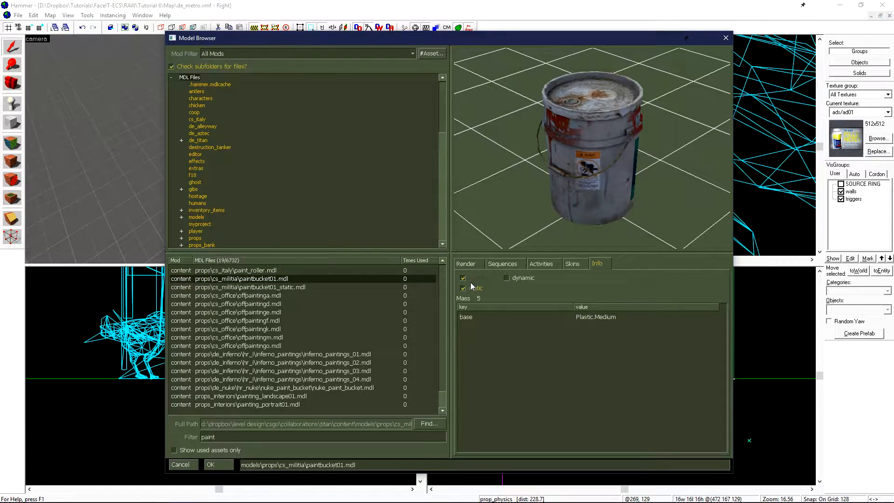
click(484, 320)
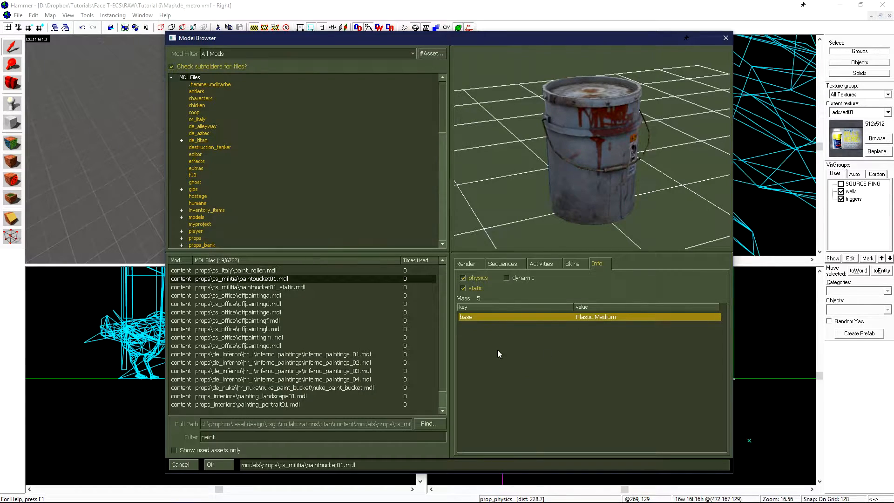
click(231, 463)
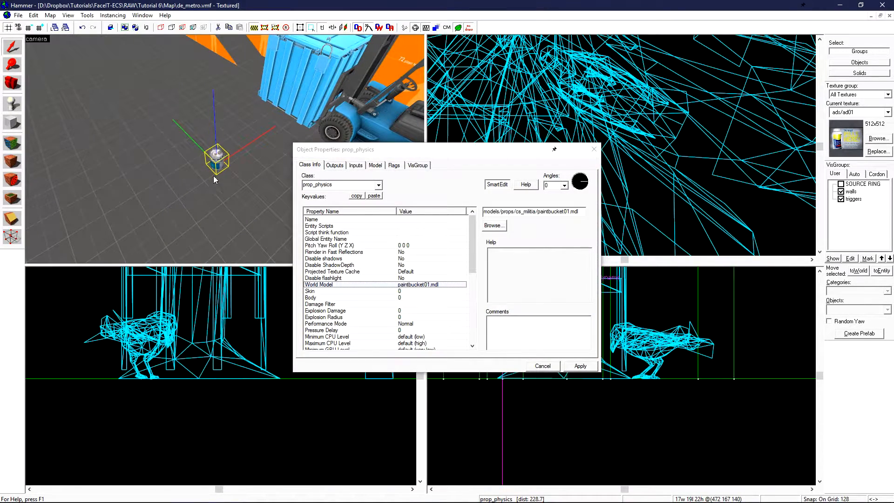
Duplicate the paint bucket into a pile of four, three together on the floor and one resting on top
key(z)
key(w)
key(w)
key(z)
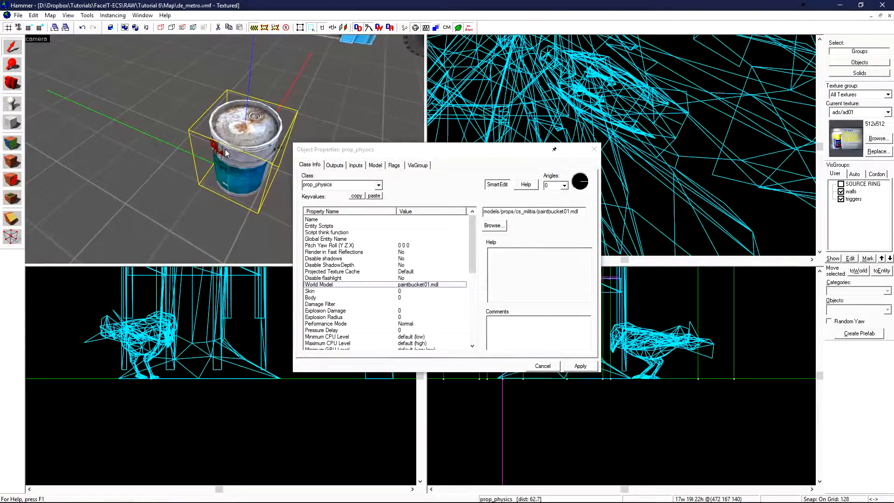
mouse_move(645, 91)
shift+mouse_down()
mouse_move(691, 135)
mouse_move(709, 171)
mouse_move(659, 145)
shift+mouse_up()
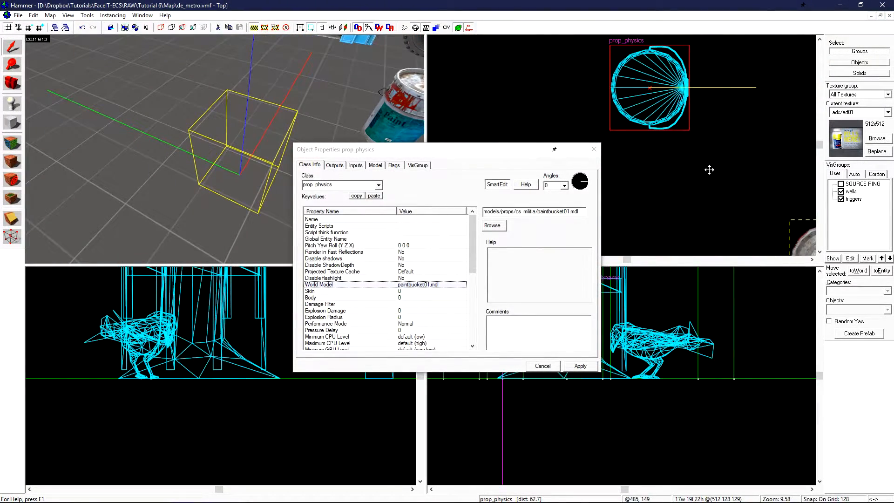
scroll(670, 139, down, 4)
key(shift+w)
shift+drag(658, 144, 680, 106)
scroll(122, 369, down, 15)
scroll(237, 369, up, 10)
drag(212, 395, 181, 310)
drag(679, 121, 660, 120)
key(Escape)
scroll(222, 107, down, 3)
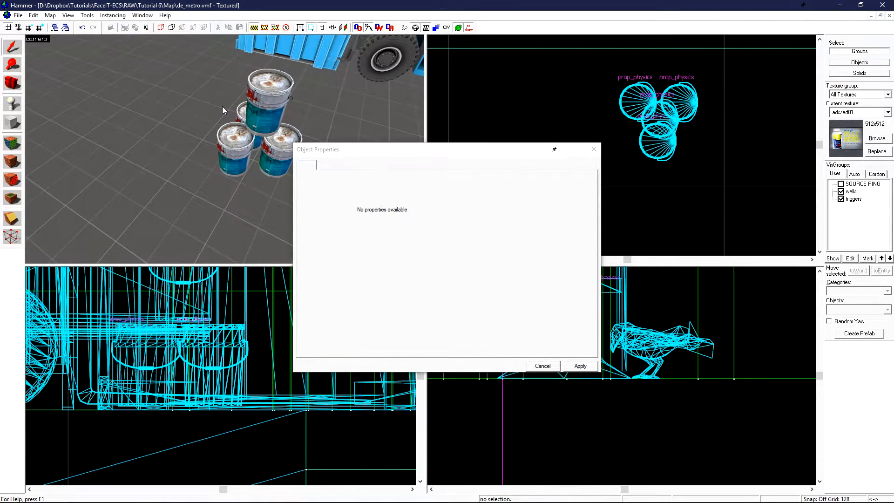
Copy one floor bucket to clear floor away from the pile and change the copy's class to prop_physics_multiplayer
click(241, 149)
scroll(661, 172, down, 5)
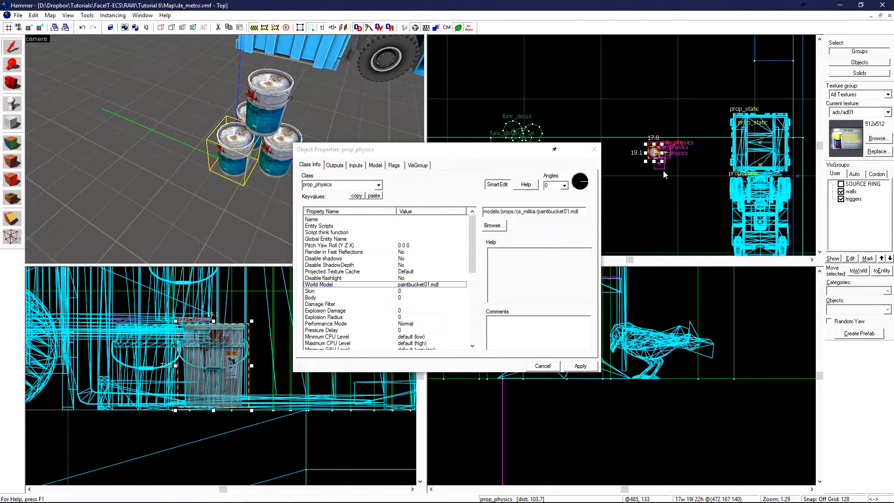
scroll(655, 127, up, 2)
drag(657, 172, 653, 64)
click(379, 185)
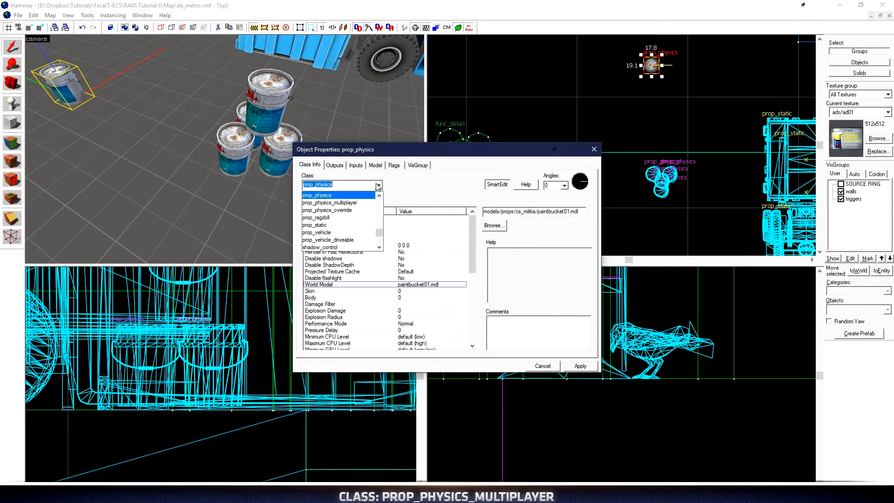
click(350, 203)
click(581, 366)
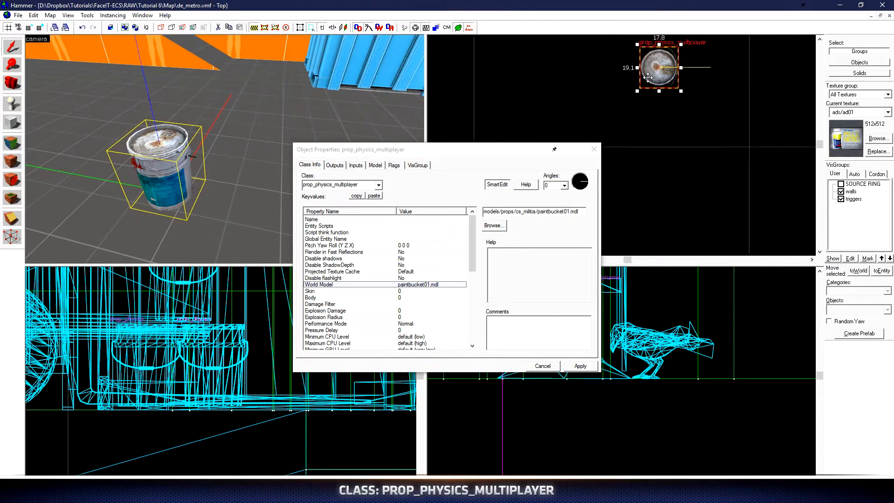
Duplicate the prop_physics_multiplayer bucket into its own pile of three floor buckets with a fourth stacked on top
shift+drag(666, 66, 670, 136)
mouse_move(670, 135)
shift+mouse_down()
mouse_move(733, 93)
mouse_move(690, 96)
mouse_move(699, 99)
shift+mouse_up()
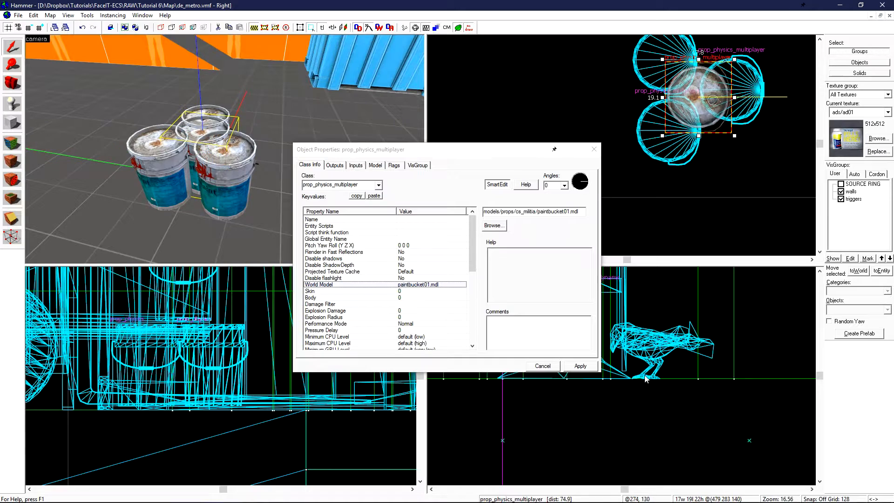
scroll(679, 371, down, 3)
key(ctrl+e)
scroll(676, 373, down, 4)
scroll(660, 369, up, 7)
shift+drag(637, 425, 643, 329)
click(725, 312)
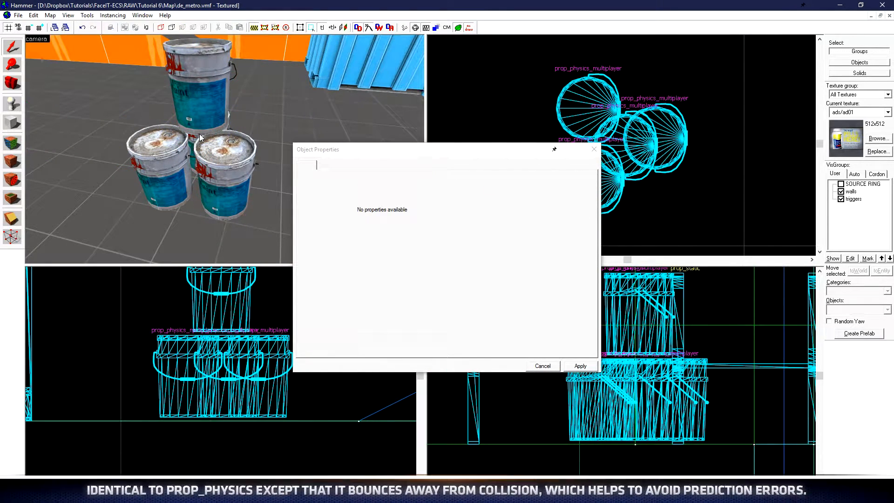
scroll(668, 107, down, 4)
scroll(678, 120, up, 2)
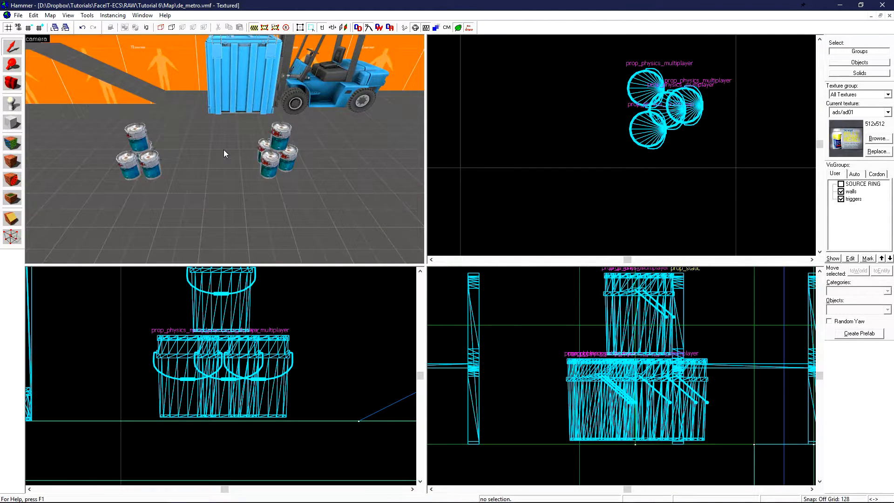
Select all four prop_physics buckets of the first pile and copy them to open floor on the forklift's far side
click(264, 144)
ctrl+click(271, 163)
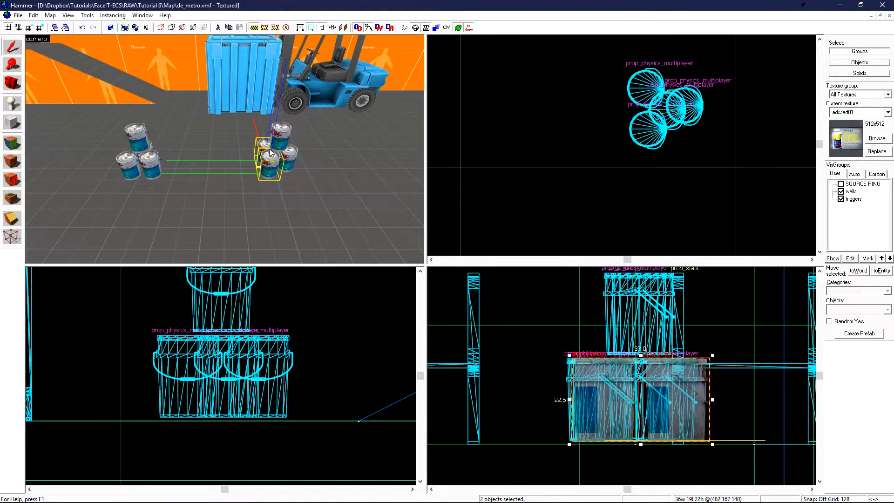
ctrl+click(281, 140)
ctrl+click(290, 160)
scroll(588, 149, down, 7)
middle_drag(630, 185, 597, 51)
scroll(598, 51, up, 1)
mouse_move(580, 74)
shift+mouse_down()
mouse_move(586, 202)
mouse_move(596, 191)
shift+mouse_up()
key(z)
key(w)
key(z)
key(a)
Turn on the flag "Debris - Don't collide with the player or other debris" for the four copied buckets
key(alt+Return)
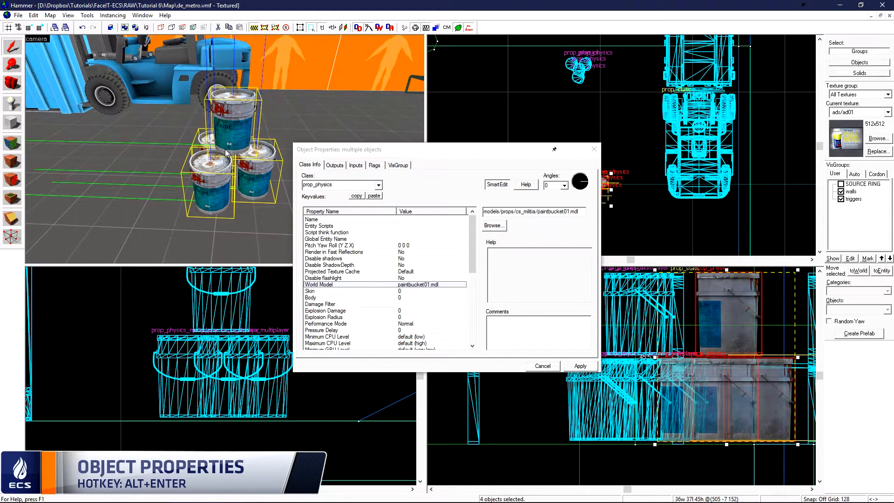
click(350, 152)
click(375, 166)
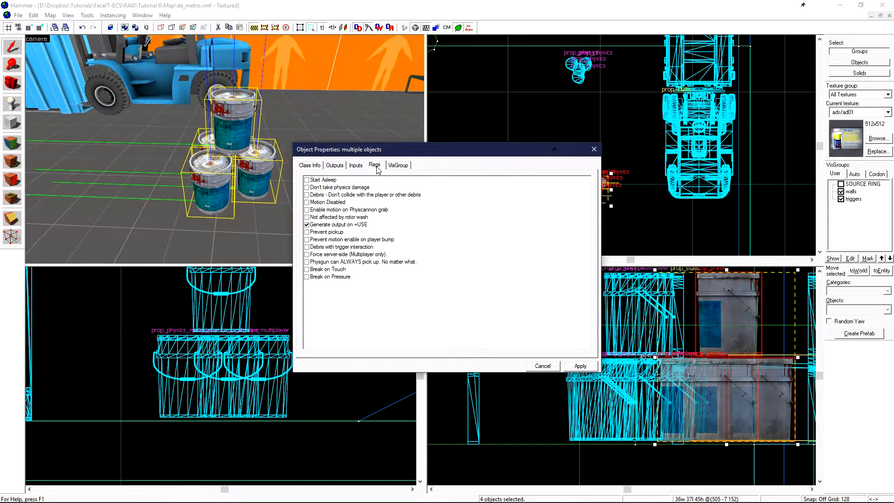
click(307, 195)
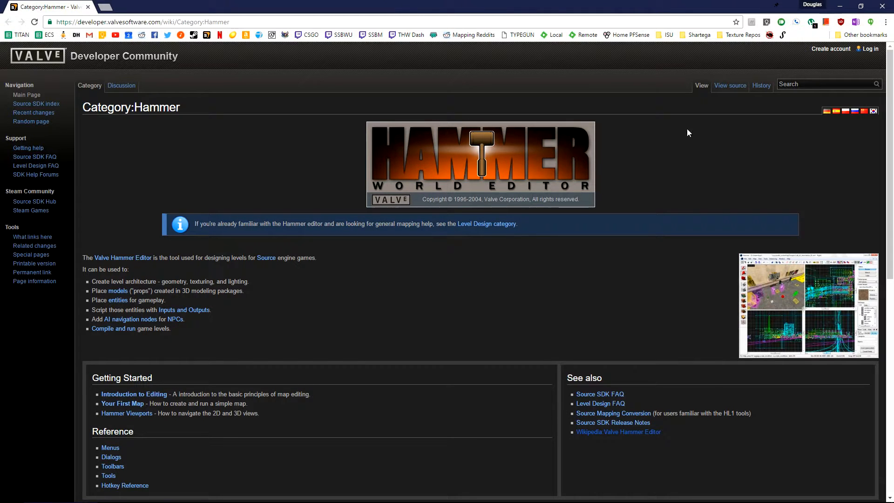
Switch to the Valve Developer Community wiki in the browser, look up prop_physics and examine its list of flags
text(prop_physics)
key(Return)
drag(890, 112, 890, 272)
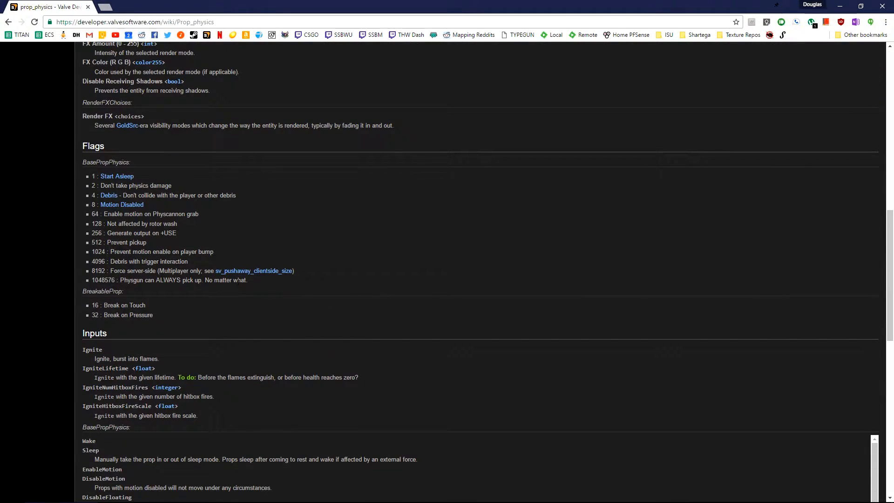
drag(267, 285, 112, 179)
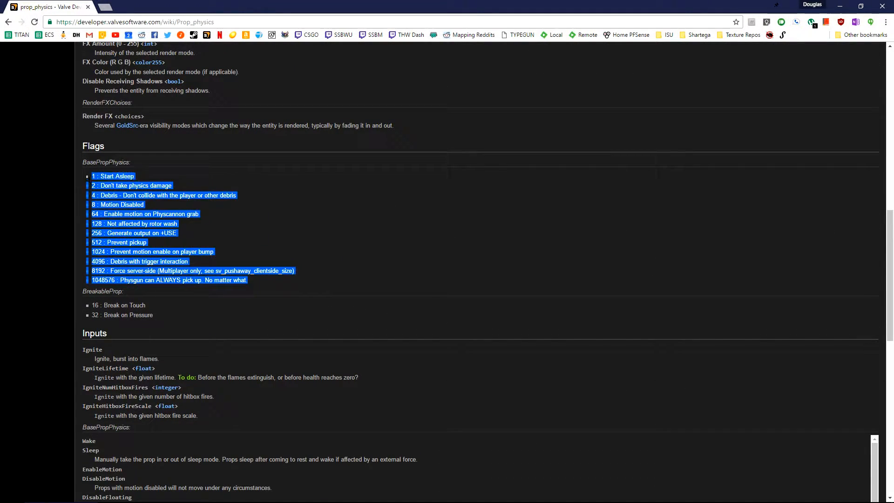
click(394, 198)
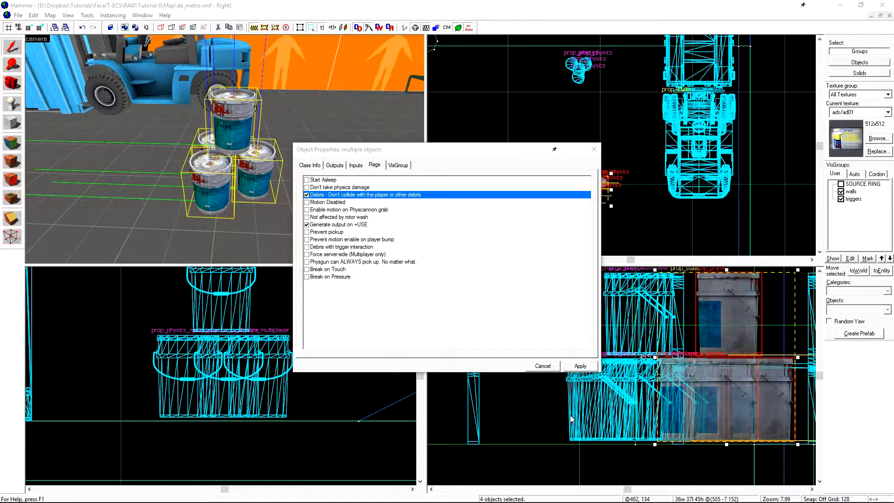
Return to Hammer, apply the copied buckets' flag settings, close their properties and clear the selection
click(589, 365)
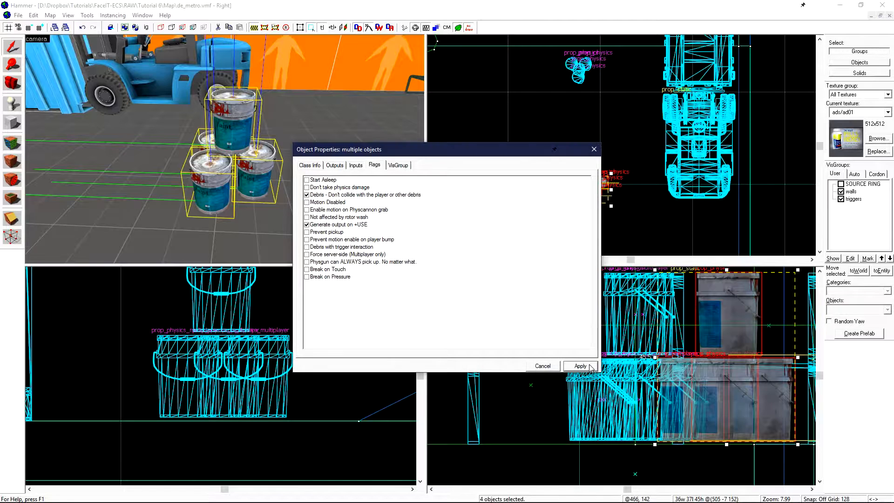
click(594, 148)
key(Escape)
scroll(225, 194, down, 3)
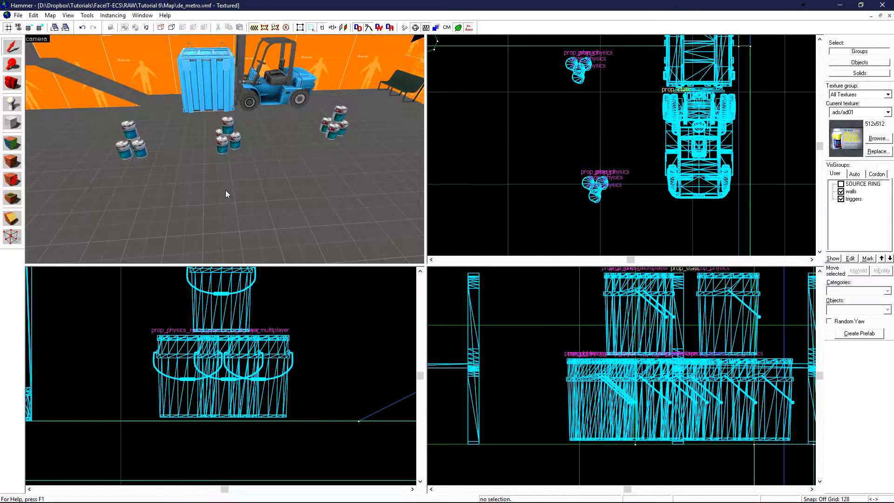
Check which prop types the wall bench's model bench001.mdl supports, leaving the model as it is
key(z)
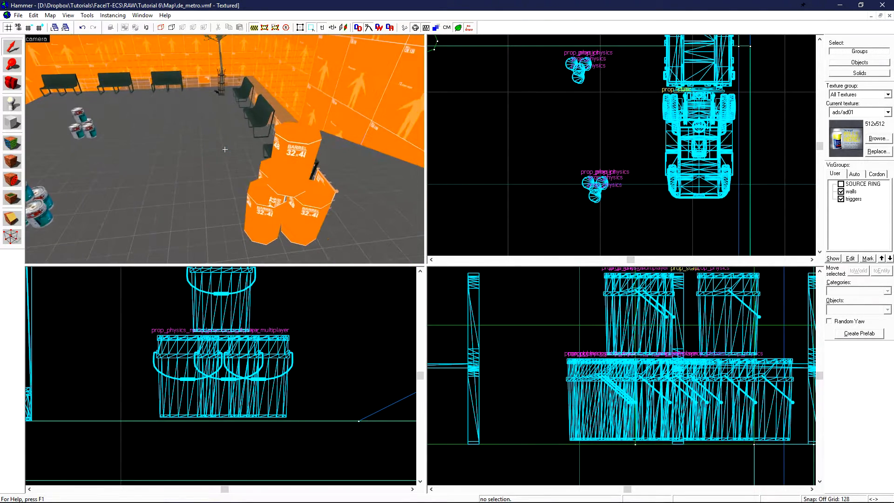
key(z)
double_click(228, 125)
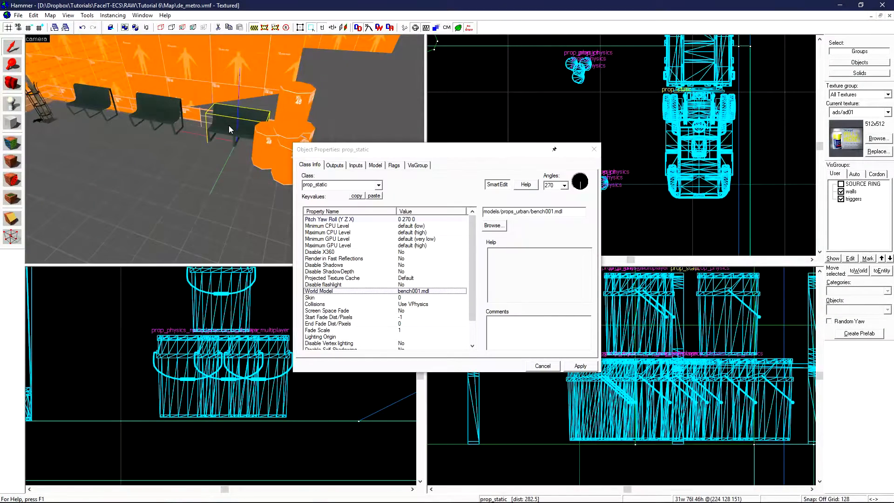
click(494, 225)
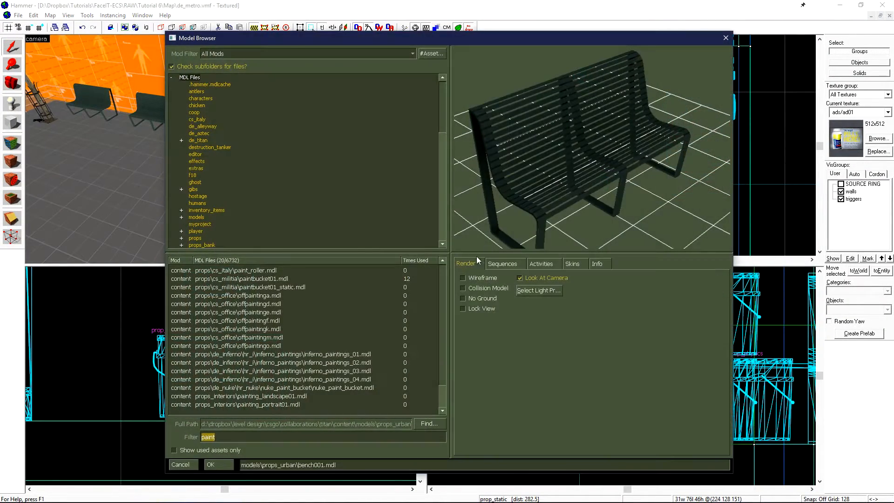
click(590, 264)
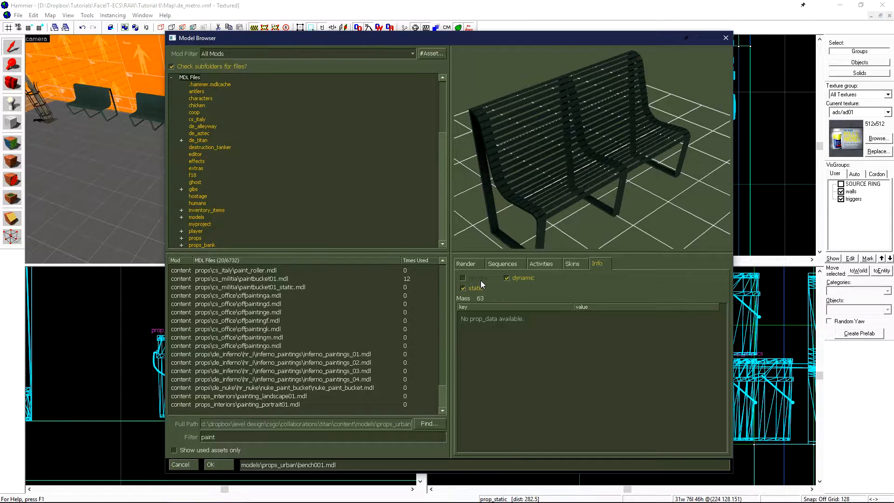
click(727, 39)
click(593, 148)
Copy the bench from the wall to open floor and rotate the copy to 150 degrees
key(ctrl+e)
scroll(612, 152, down, 6)
mouse_move(615, 151)
shift+mouse_down()
mouse_move(665, 74)
mouse_move(664, 148)
shift+mouse_up()
scroll(677, 48, up, 6)
click(645, 110)
key(ctrl+shift+e)
Change the copied bench's class from prop_static to prop_physics_override, apply it and close the properties
double_click(225, 149)
click(344, 185)
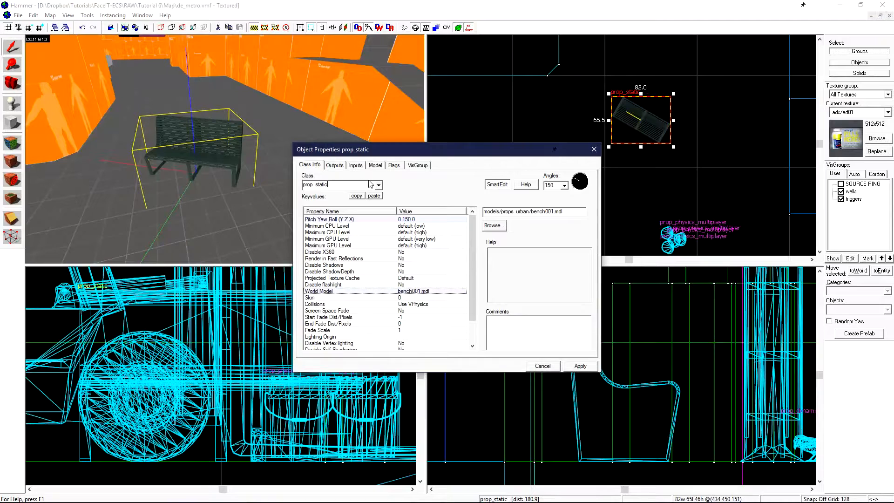
key(BackSpace)
key(BackSpace)
key(BackSpace)
key(BackSpace)
key(BackSpace)
key(BackSpace)
text(ph)
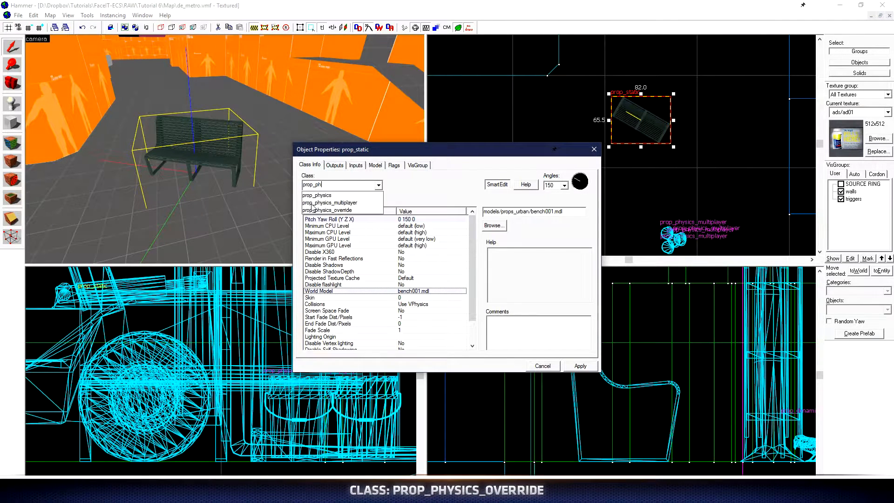
text(y)
click(312, 209)
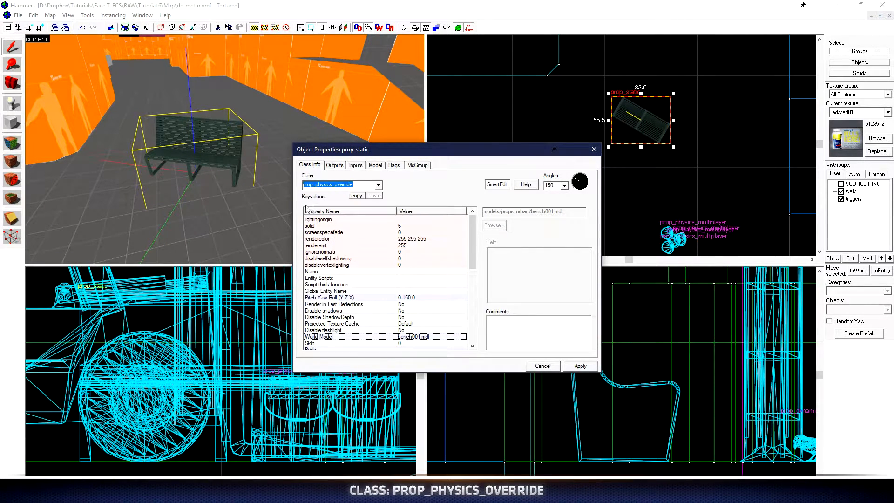
click(580, 367)
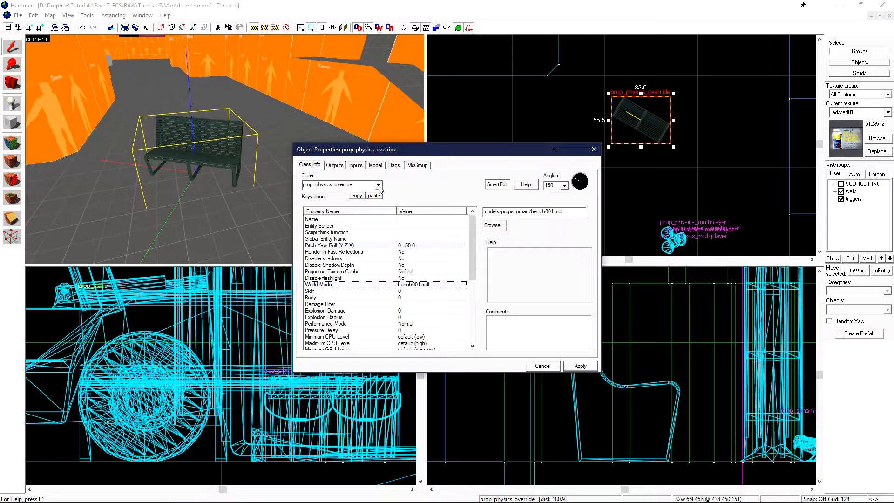
drag(475, 253, 472, 233)
click(594, 149)
click(454, 195)
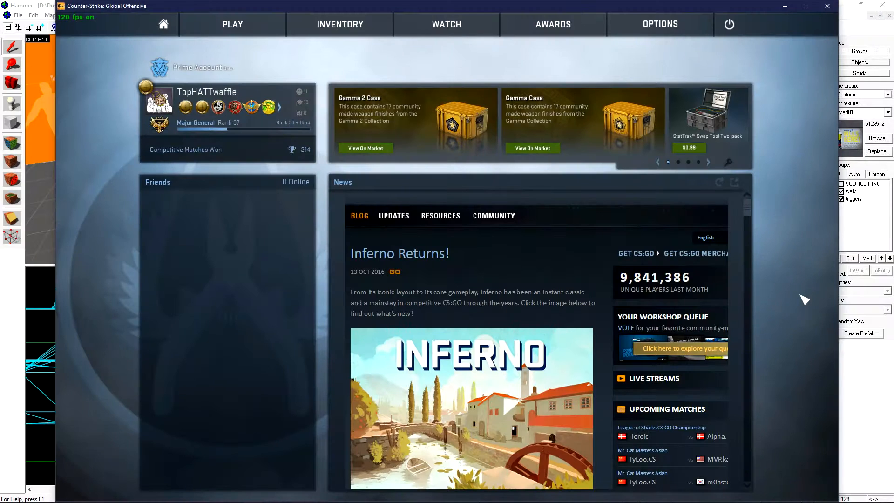
In Counter-Strike: Global Offensive, load the de_metro map with the console's map command
key(grave)
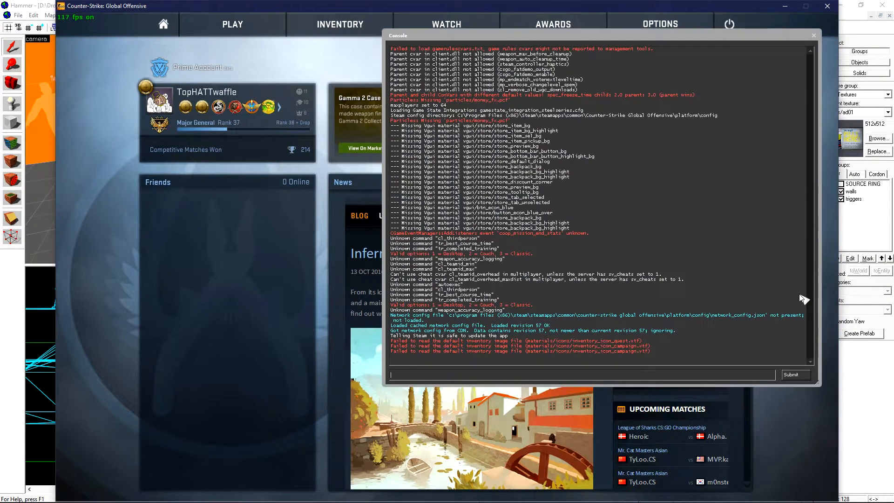
text(map )
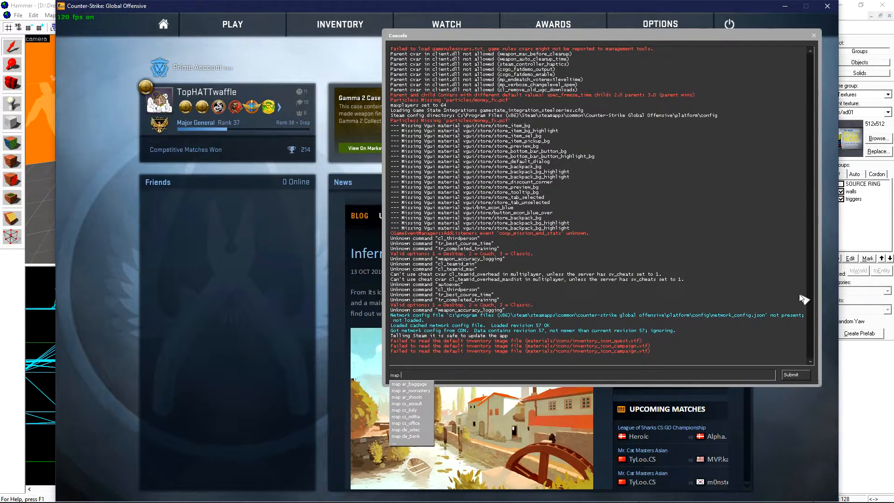
text(met)
key(Return)
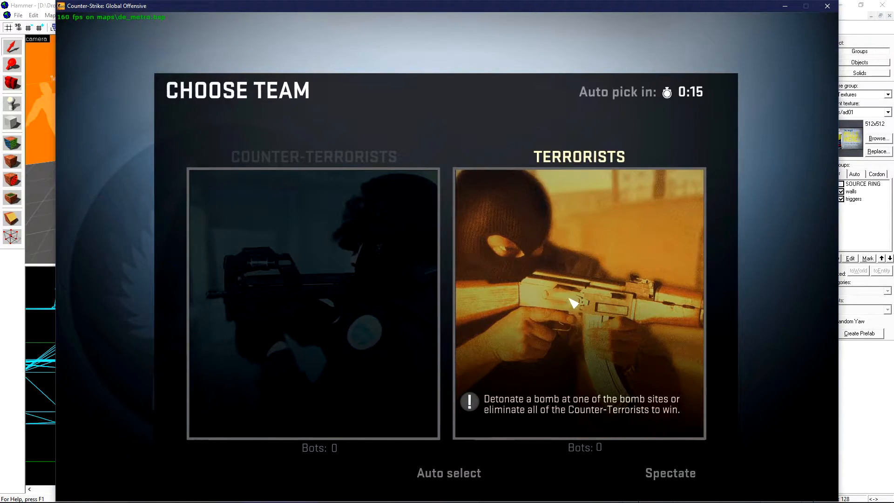
Join the Terrorists and walk past the paint can stacks to inspect the blue container and the forklift
click(574, 351)
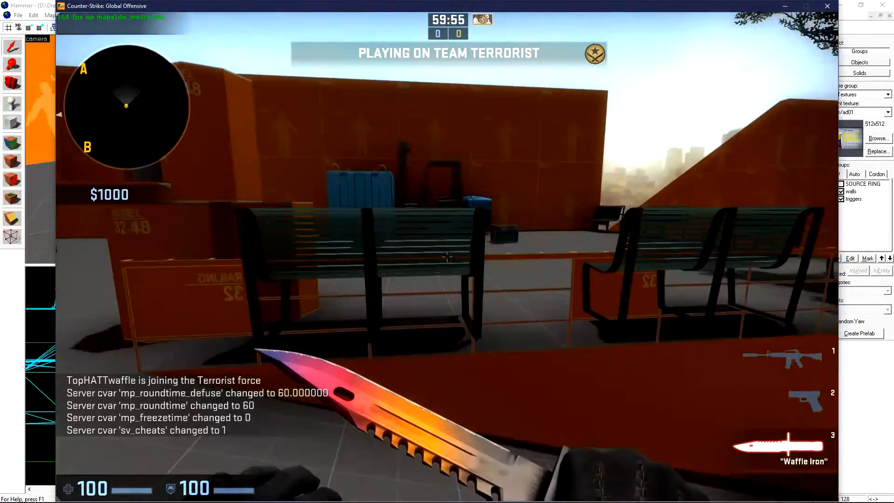
key(w)
key(a)
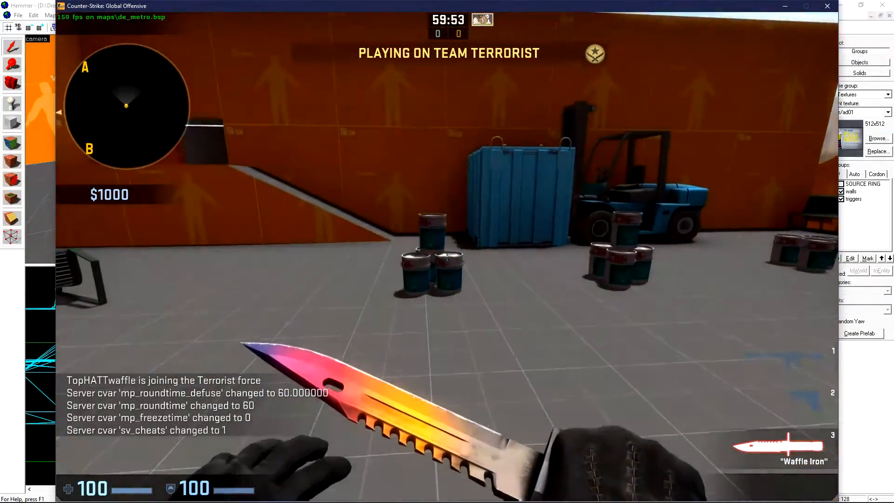
key(w)
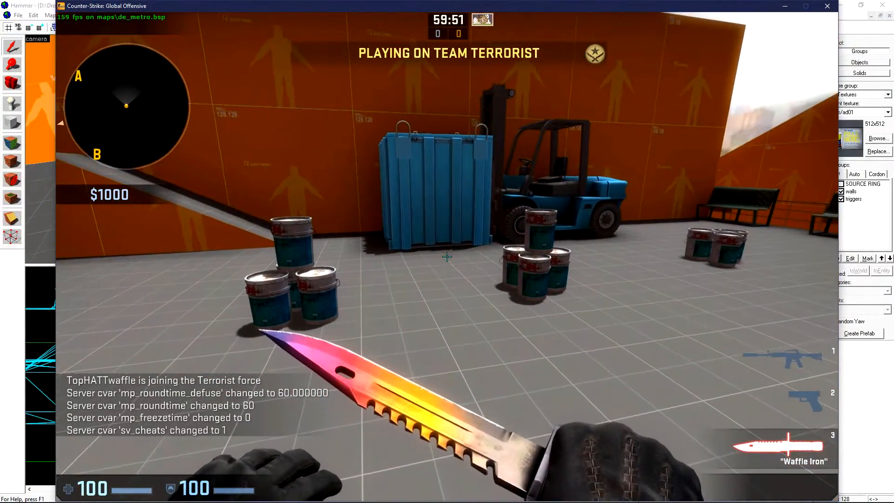
key(w)
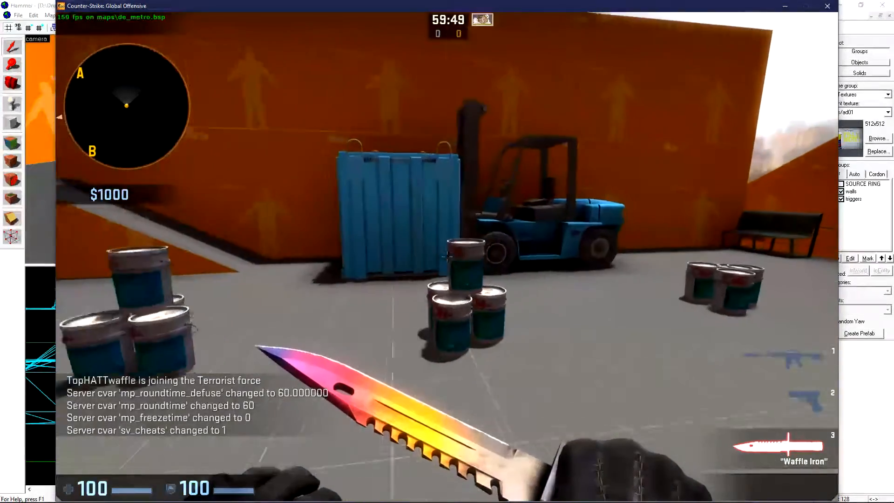
key(w)
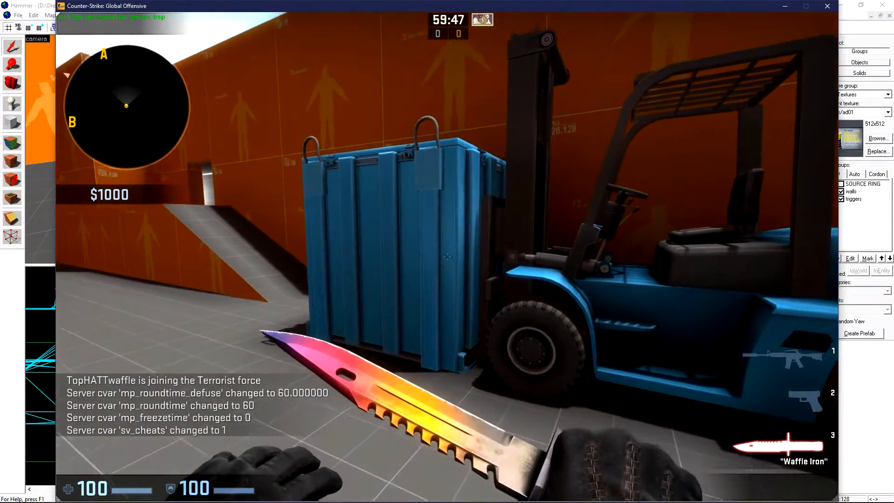
key(w)
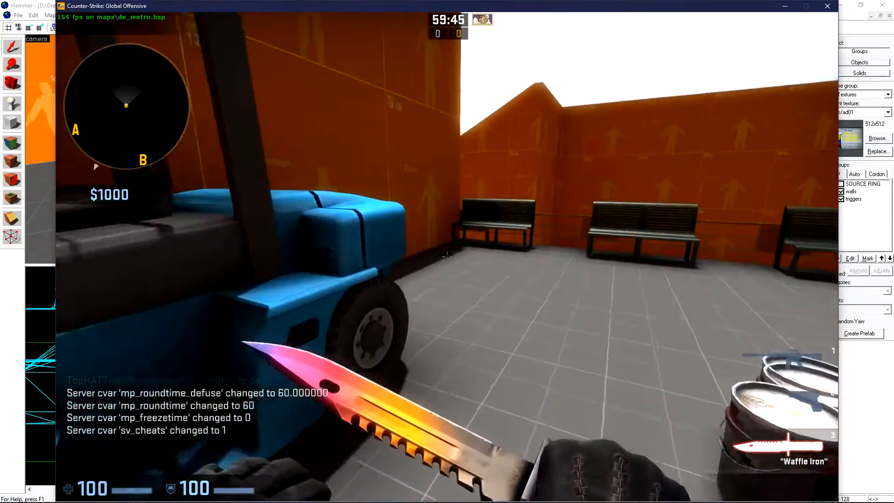
Inspect the benches along the railing and the caged tree in the corner, and equip the M4A1-S
key(w)
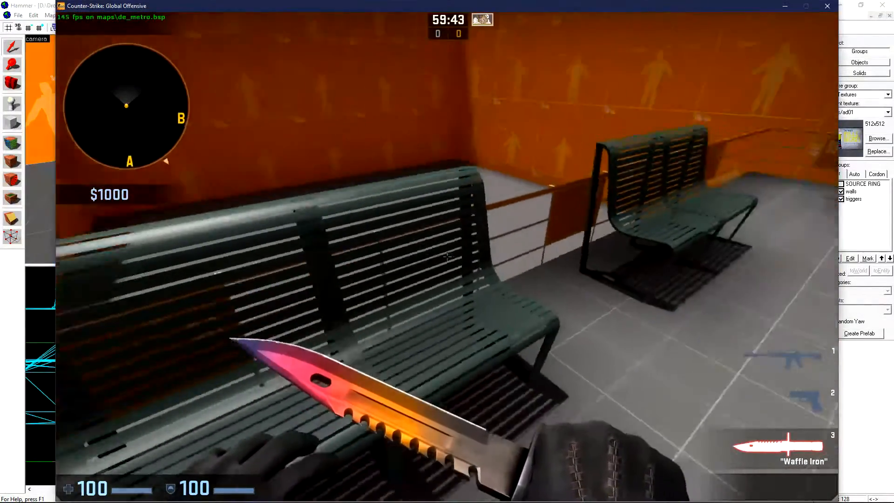
key(w)
key(1)
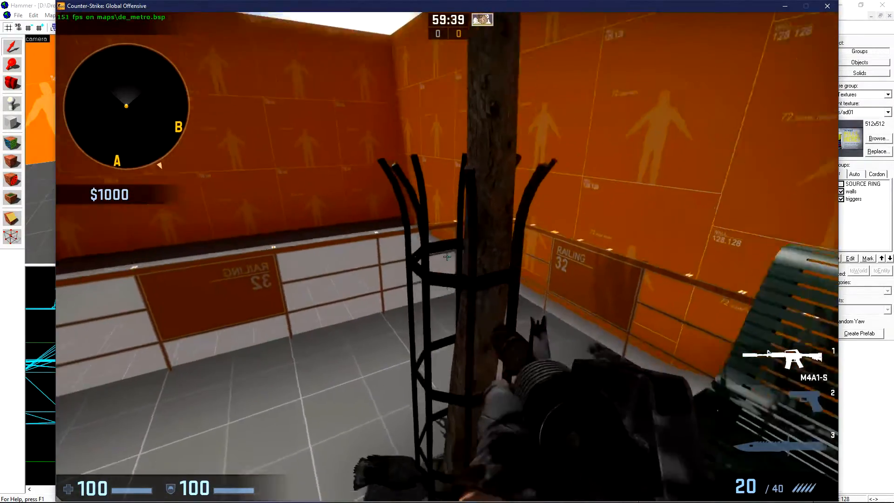
key(s)
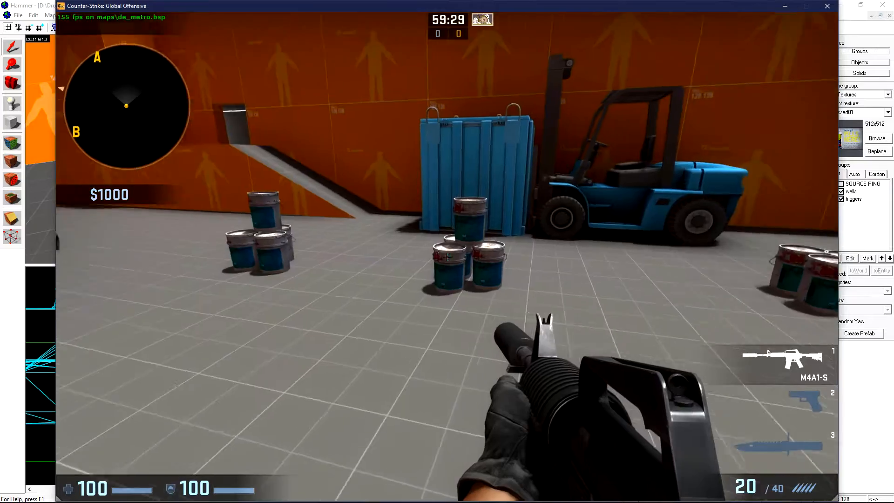
Examine the paint can groups on the open floor up close, including the one near the forklift
key(w)
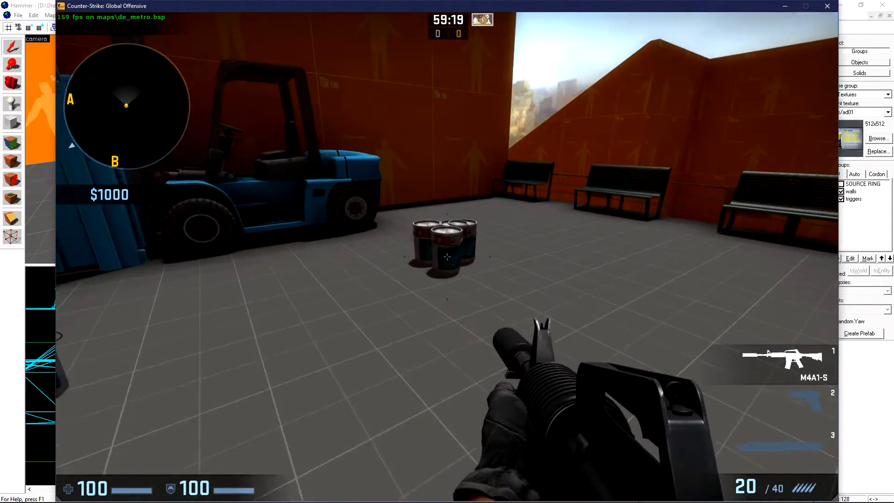
key(w)
key(s)
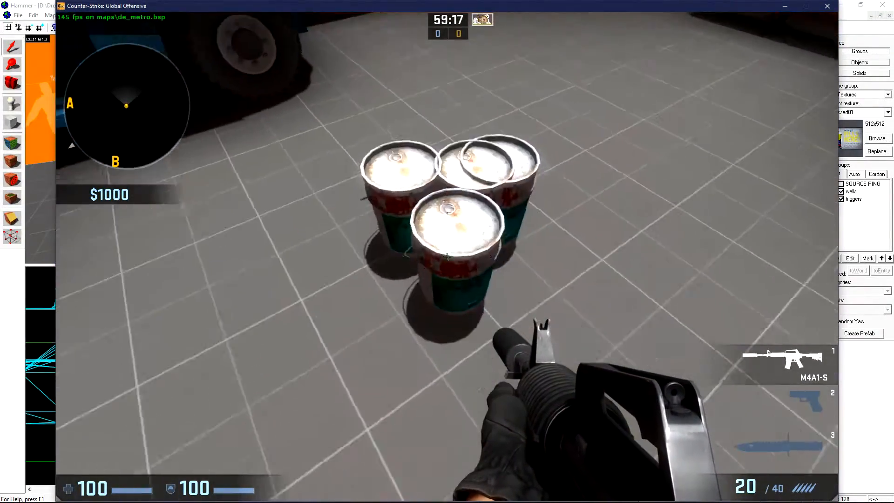
key(w)
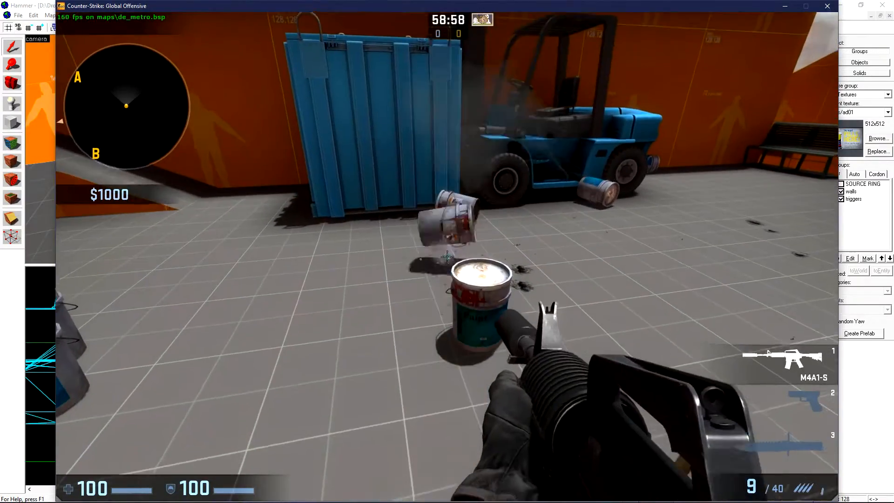
Shoot the paint cans in front of the blue container with the M4A1-S to test their physics
click(447, 257)
click(447, 256)
click(447, 257)
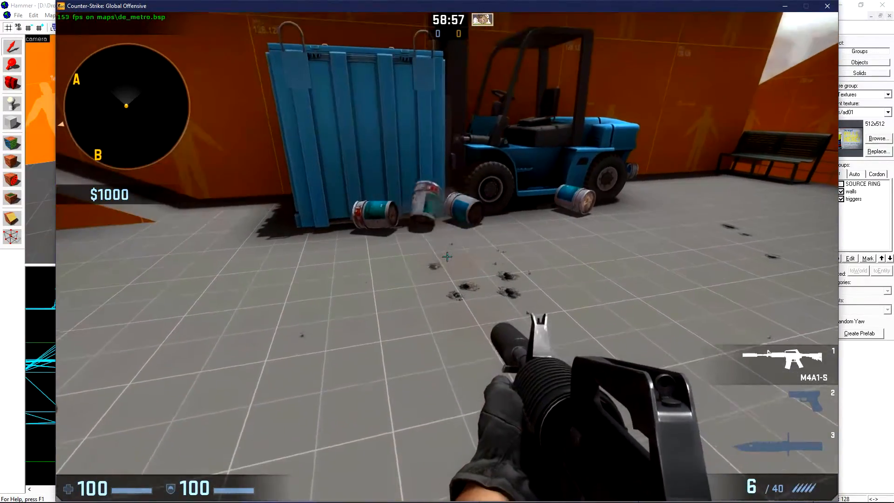
key(w)
key(s)
click(447, 257)
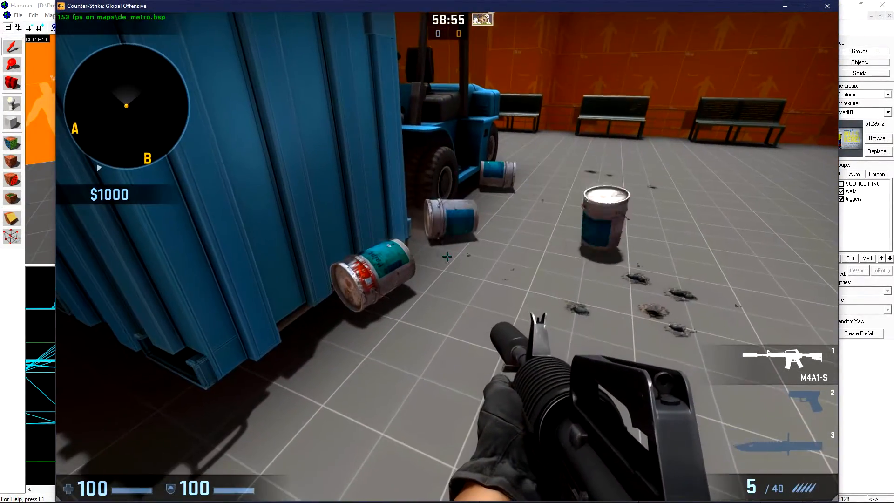
Walk along the scattered cans by the container and run into the intact paint can stack to test its collision
key(w)
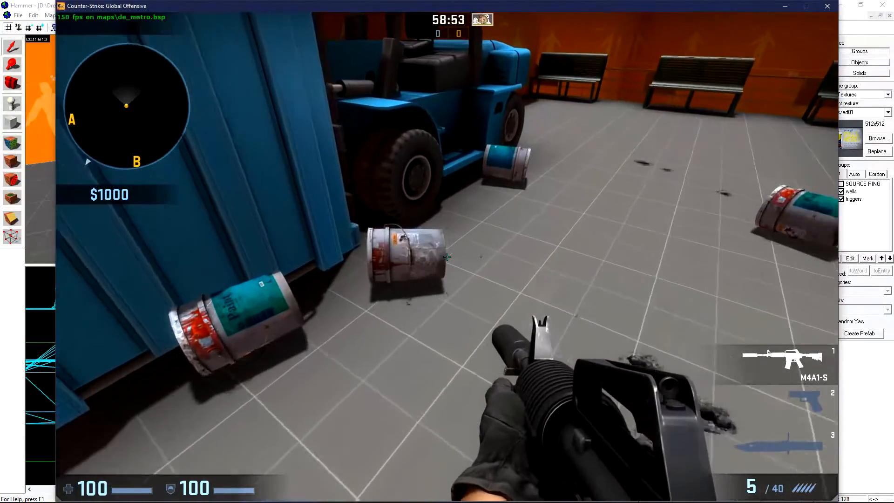
key(w)
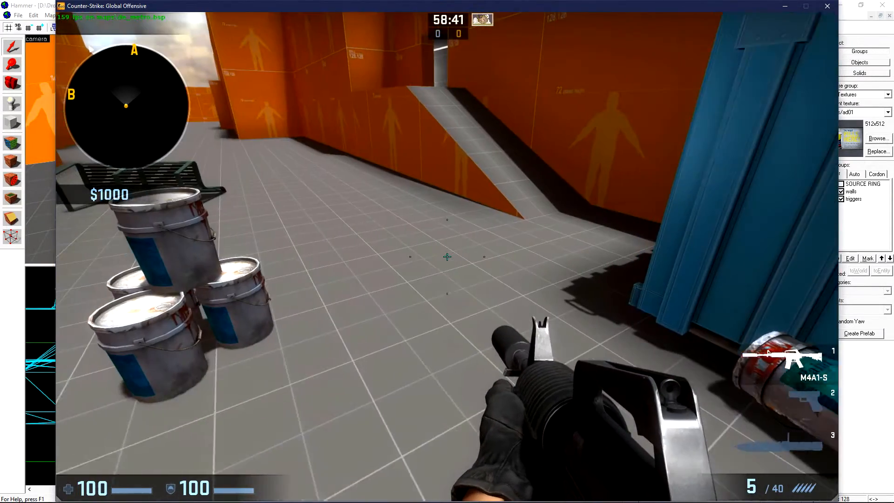
key(a)
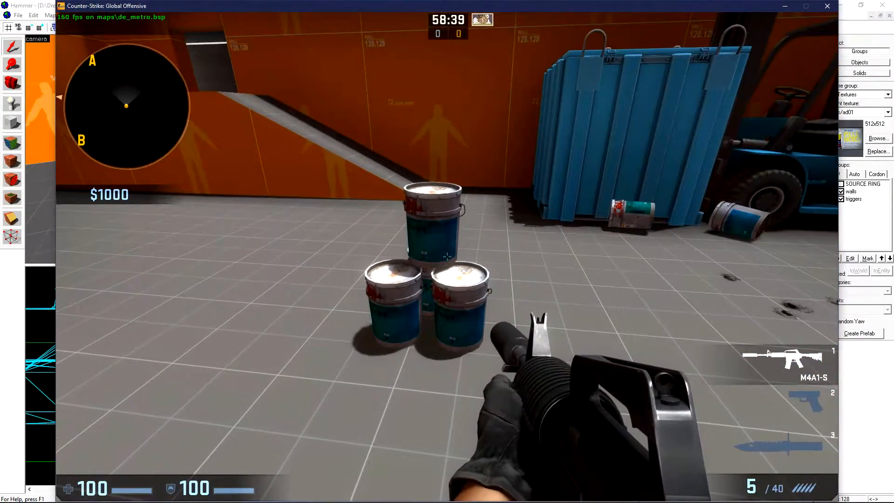
key(w)
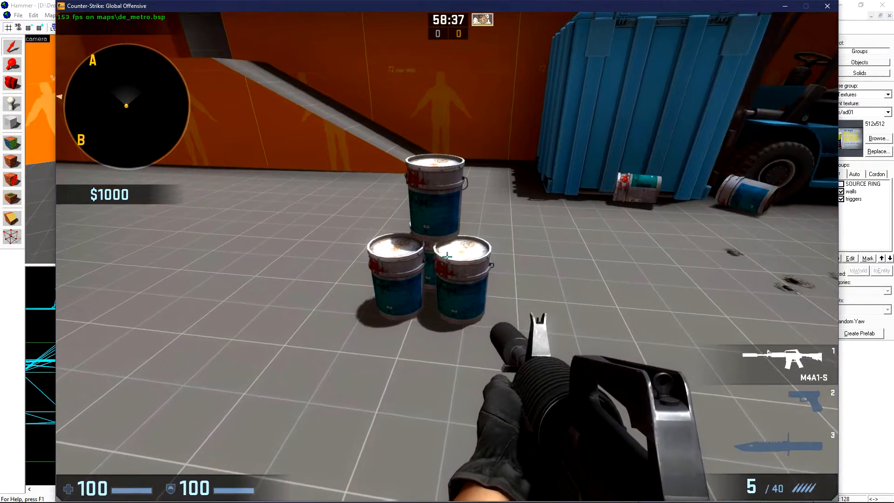
key(w)
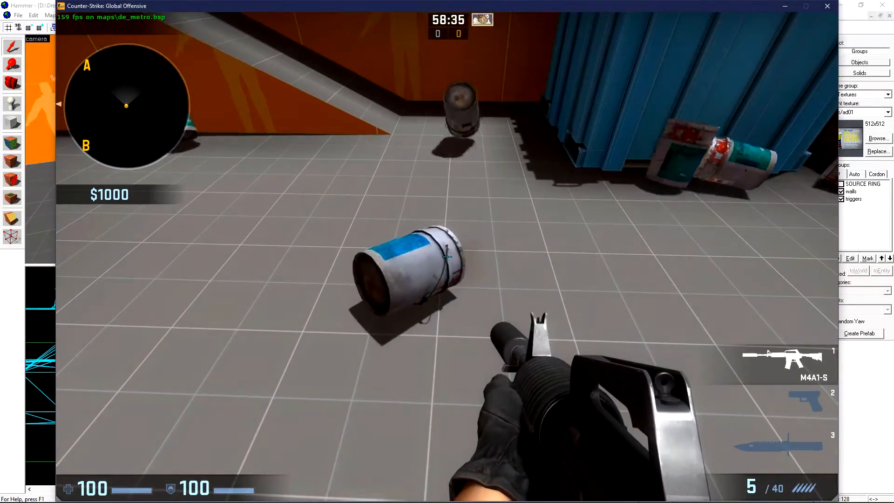
Push the fallen paint can across the floor against the blue container, testing use interaction on the cans
key(a)
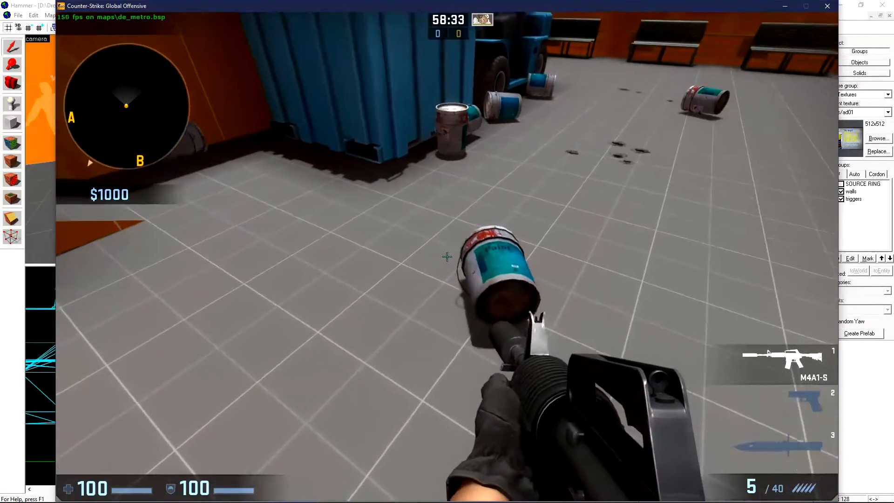
key(e)
key(w)
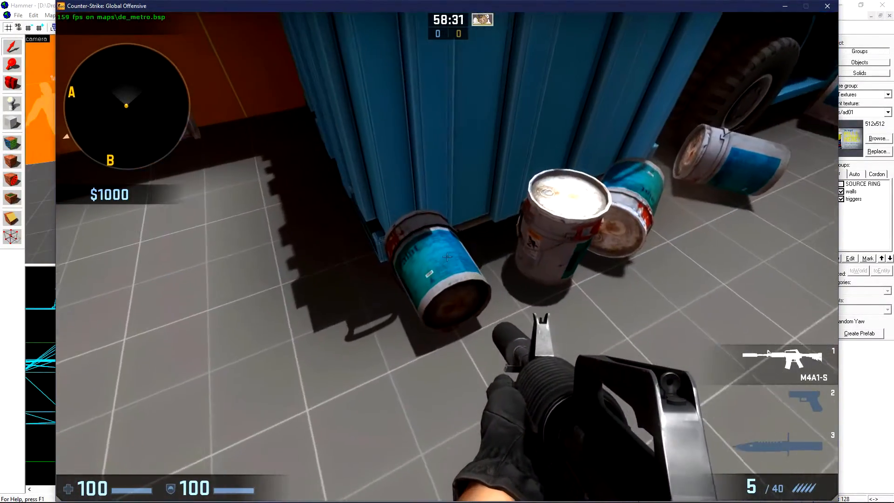
key(e)
key(w)
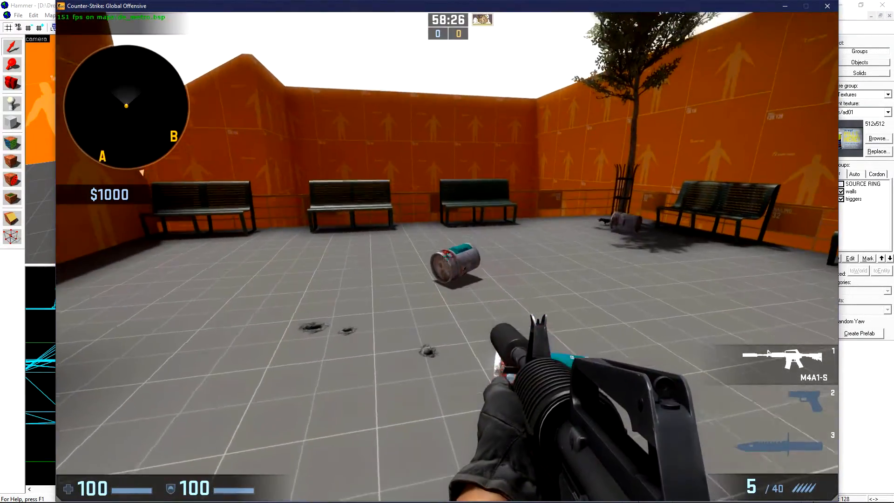
Shoot at the loose paint cans on the floor facing the benches and the tree
click(447, 256)
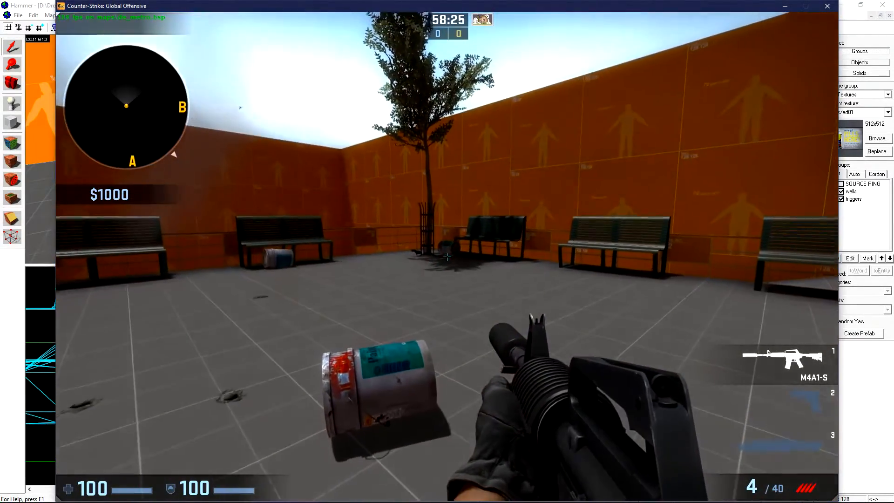
click(447, 257)
click(447, 257)
click(447, 256)
click(447, 256)
key(w)
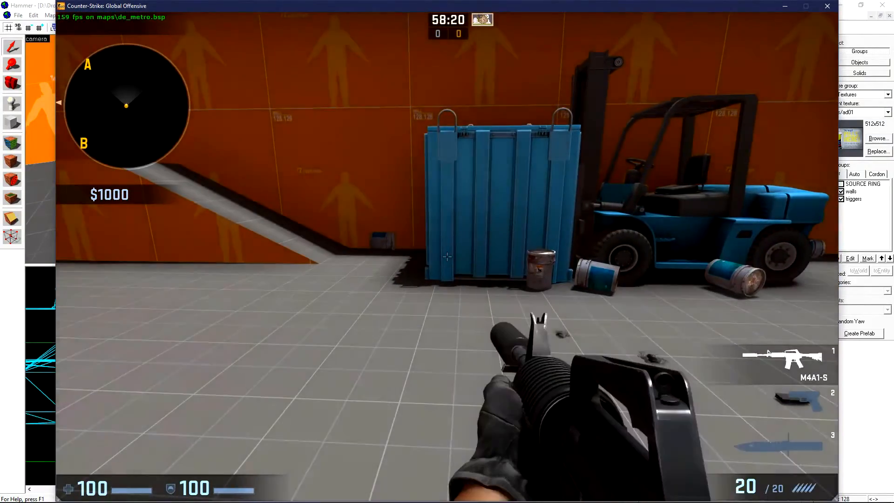
Walk past the container to the overturned physics bench on the open floor and examine it from several sides
key(w)
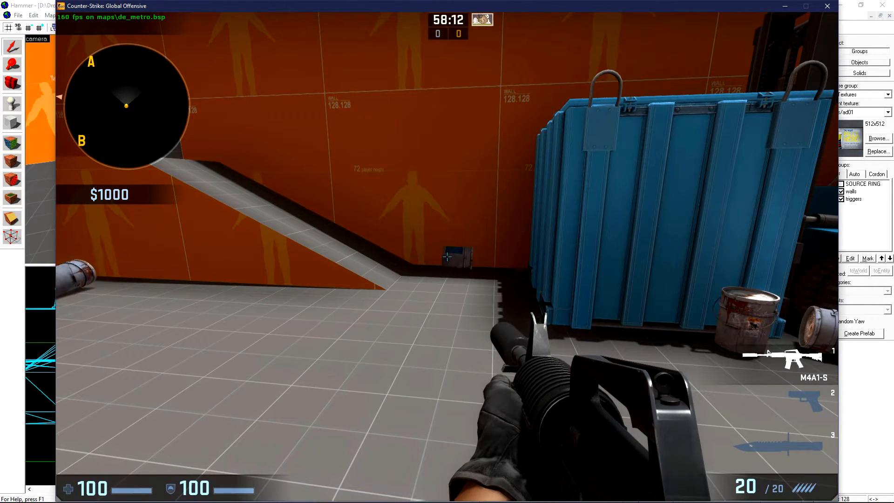
key(w)
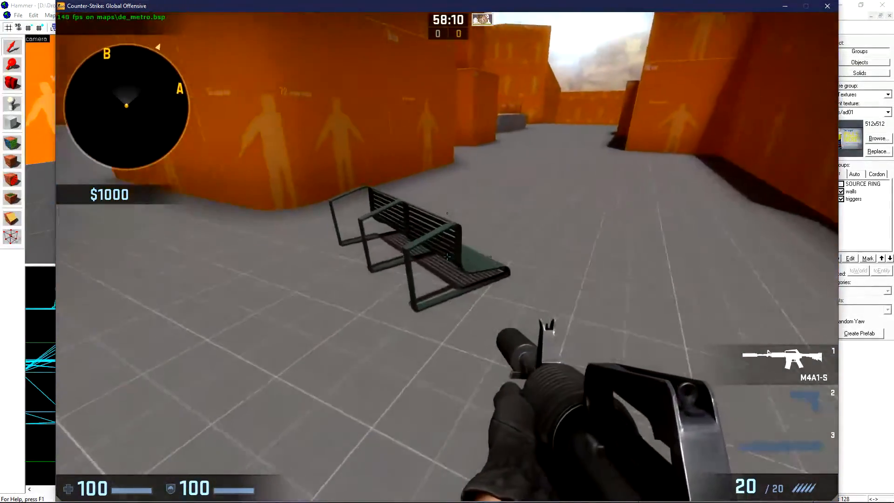
key(d)
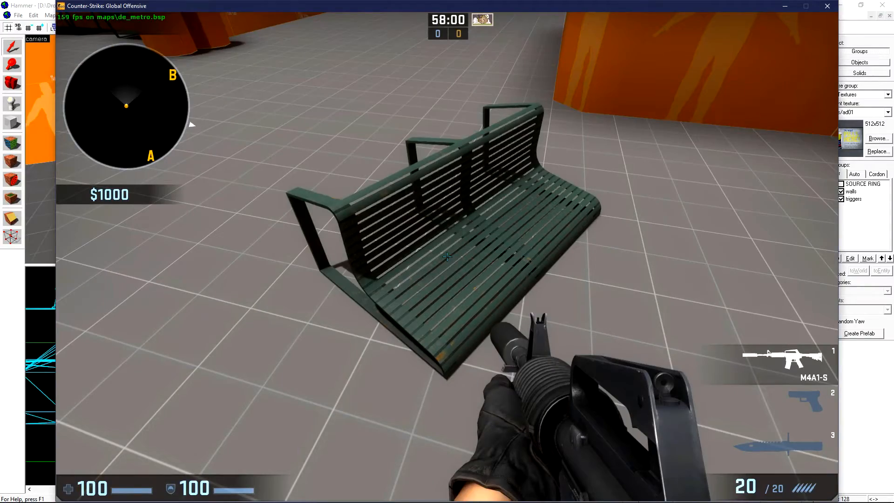
key(s)
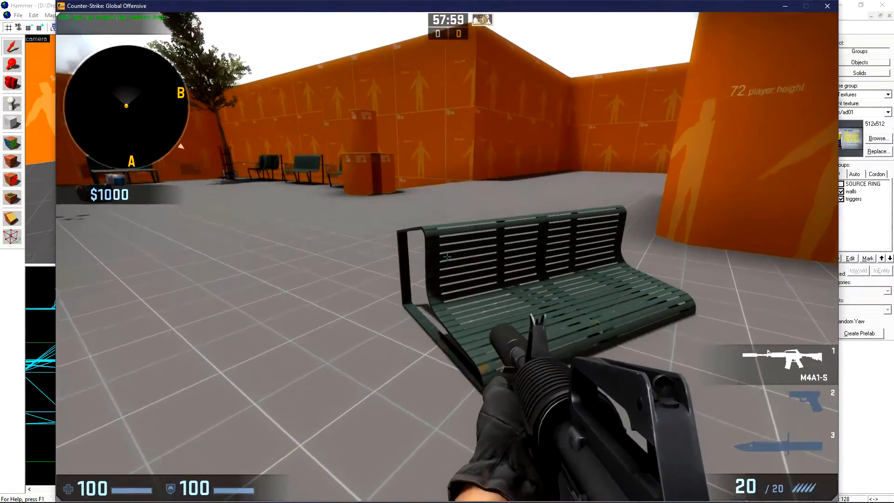
Fire the M4A1-S at the overturned bench to test its physics, reload and shoot its backrest again
click(447, 256)
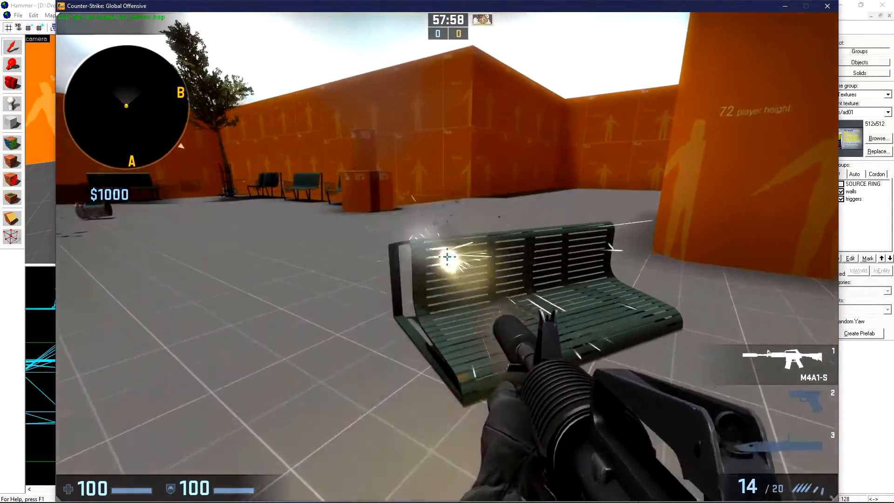
click(447, 257)
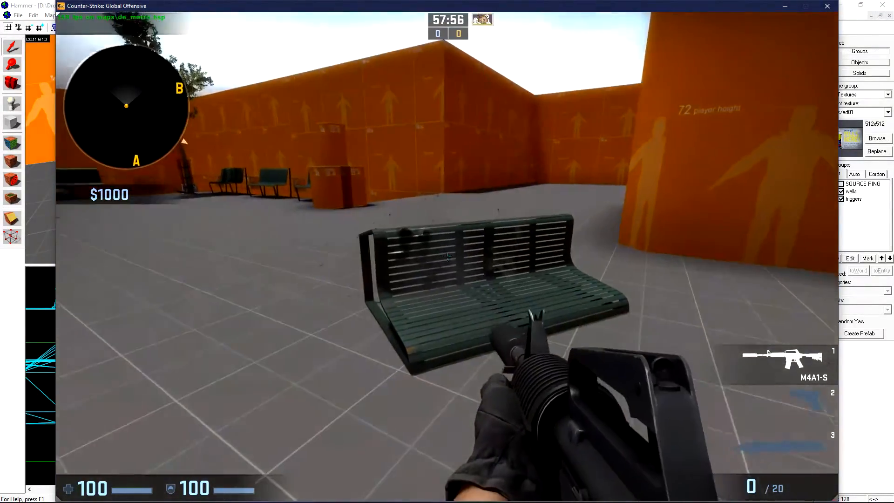
key(r)
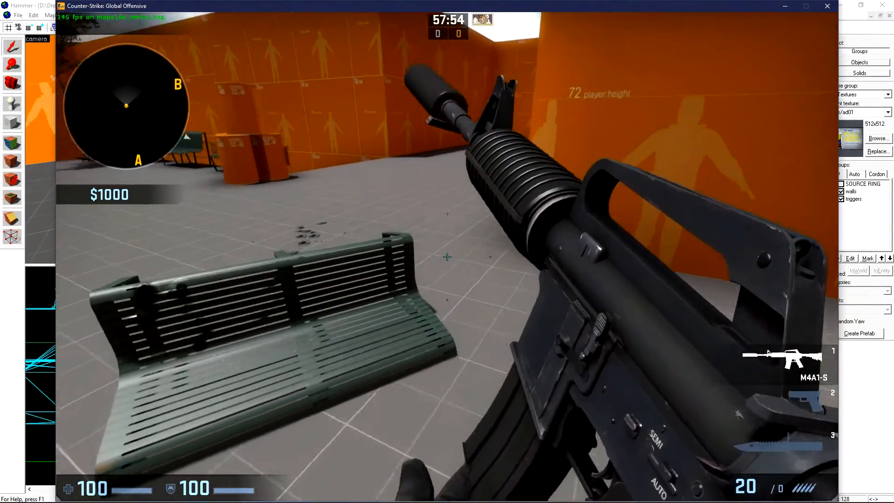
key(s)
click(447, 256)
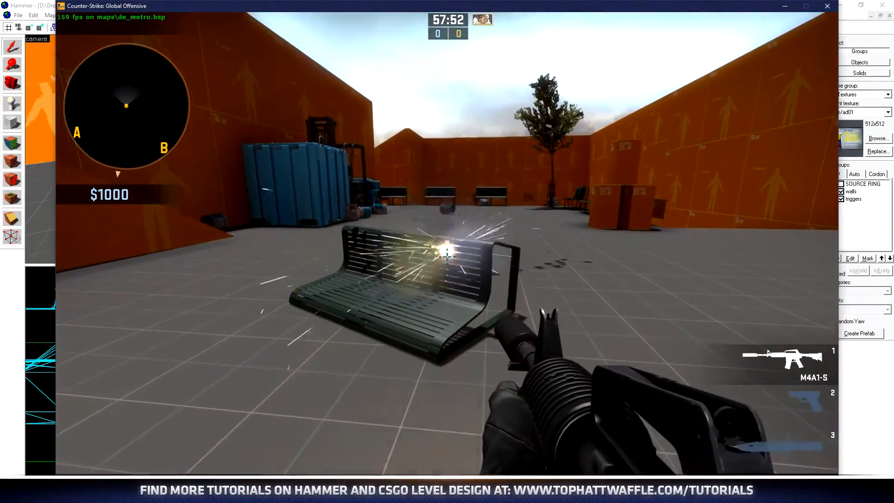